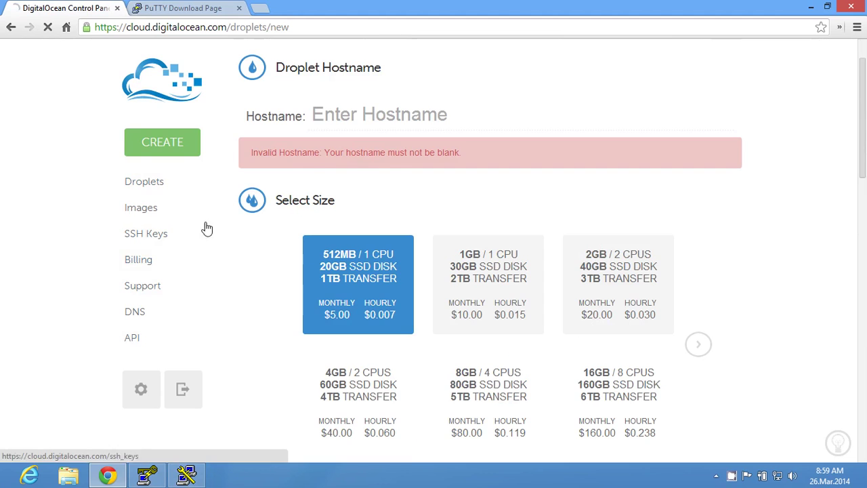
Step: View the existing droplet list, then start a blank Create Droplet form
{"action": "left_click", "coordinate": [141, 184]}
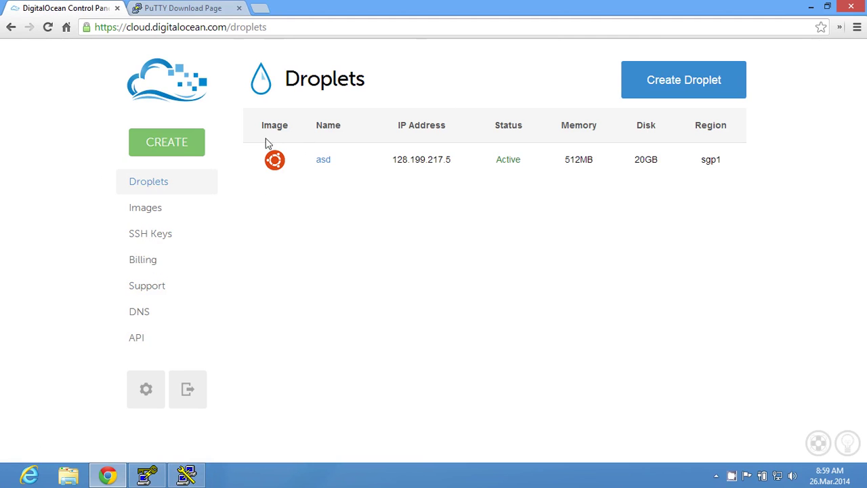
{"action": "left_click", "coordinate": [178, 155]}
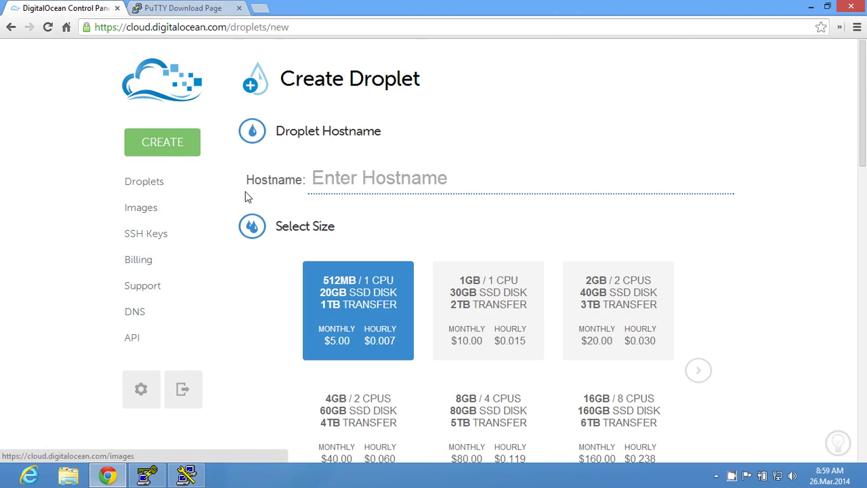
Step: Enter the space-free hostname dsfodfjklsdjflsa, keeping the 512MB / 1 CPU size after browsing larger sizes
{"action": "left_click", "coordinate": [367, 183]}
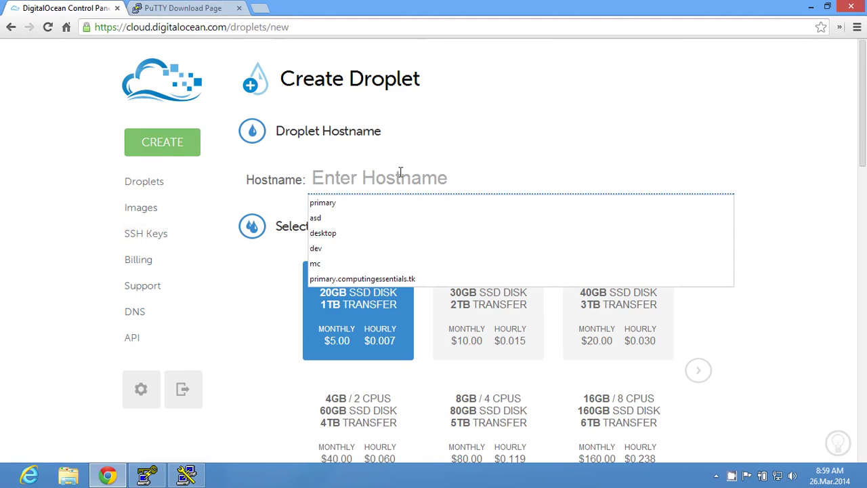
{"action": "type", "text": "dsfo yi ayd"}
{"action": "key", "text": "BackSpace"}
{"action": "key", "text": "BackSpace"}
{"action": "key", "text": "BackSpace"}
{"action": "key", "text": "BackSpace"}
{"action": "key", "text": "BackSpace"}
{"action": "key", "text": "BackSpace"}
{"action": "type", "text": "dfjklsdjflsa"}
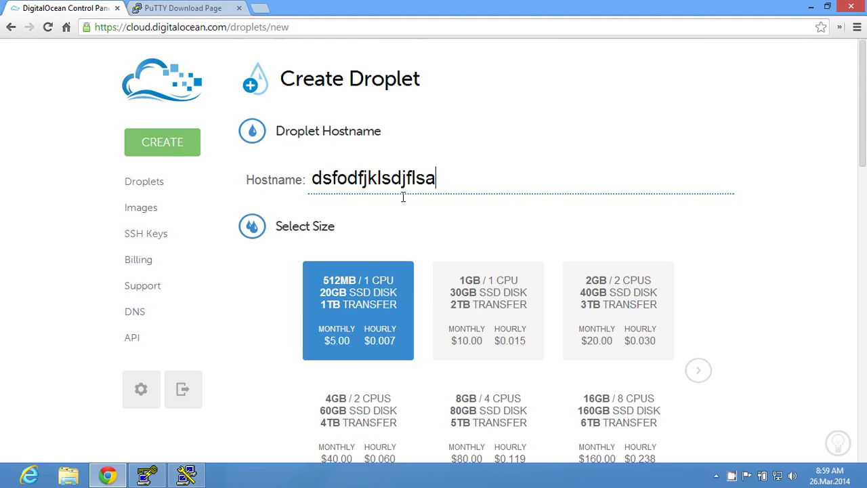
{"action": "scroll", "coordinate": [406, 215], "scroll_direction": "down", "scroll_amount": 2}
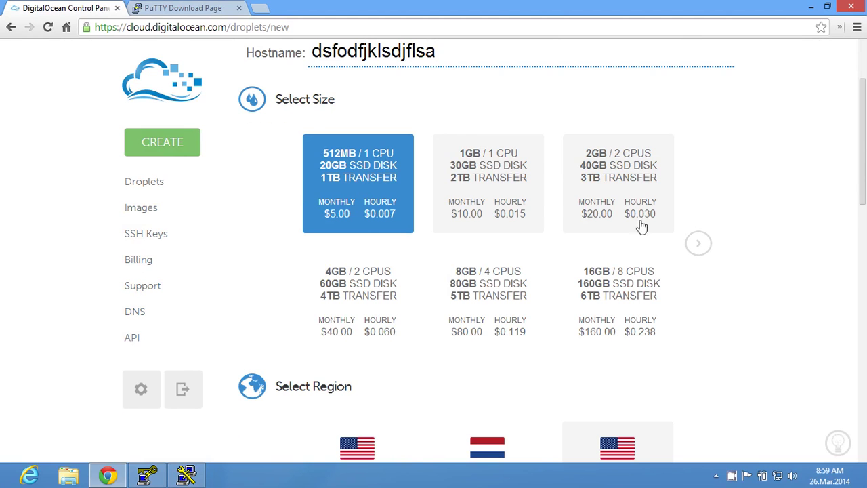
{"action": "left_click", "coordinate": [697, 246]}
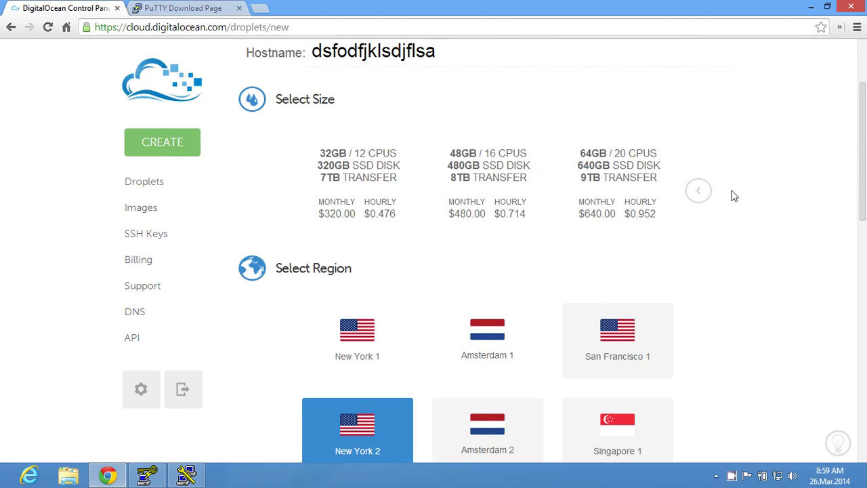
{"action": "left_click", "coordinate": [702, 189]}
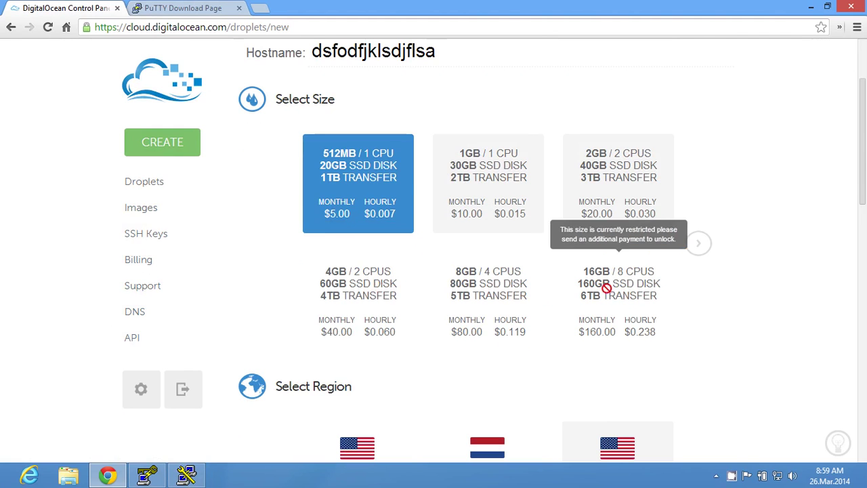
{"action": "scroll", "coordinate": [596, 291], "scroll_direction": "down", "scroll_amount": 3}
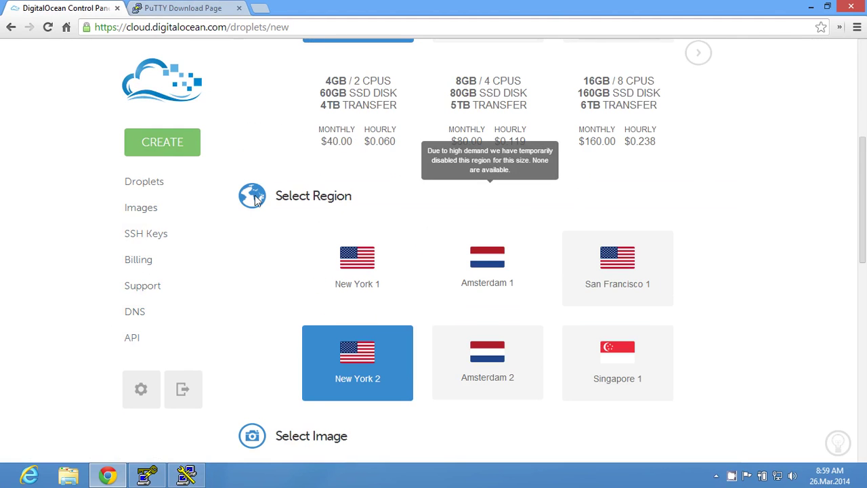
{"action": "left_click_drag", "start_coordinate": [267, 196], "coordinate": [416, 199]}
Step: Select Singapore 1 as the droplet region
{"action": "left_click", "coordinate": [612, 350]}
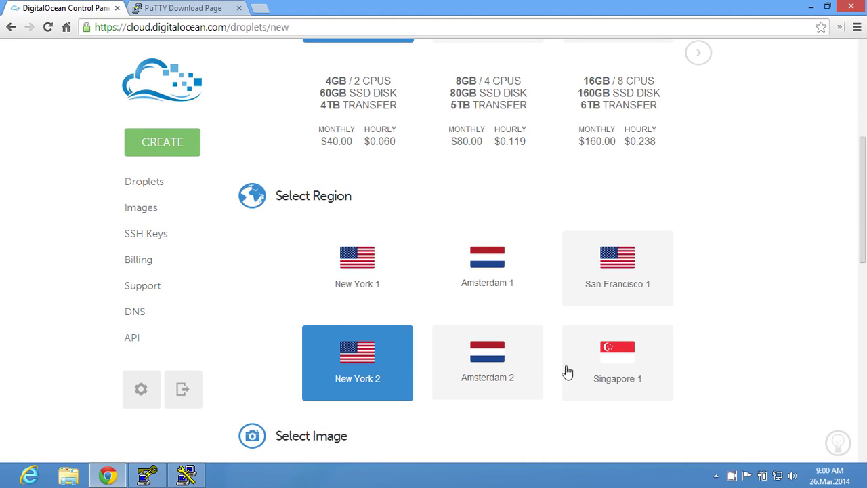
{"action": "left_click", "coordinate": [614, 358]}
{"action": "scroll", "coordinate": [569, 359], "scroll_direction": "down", "scroll_amount": 4}
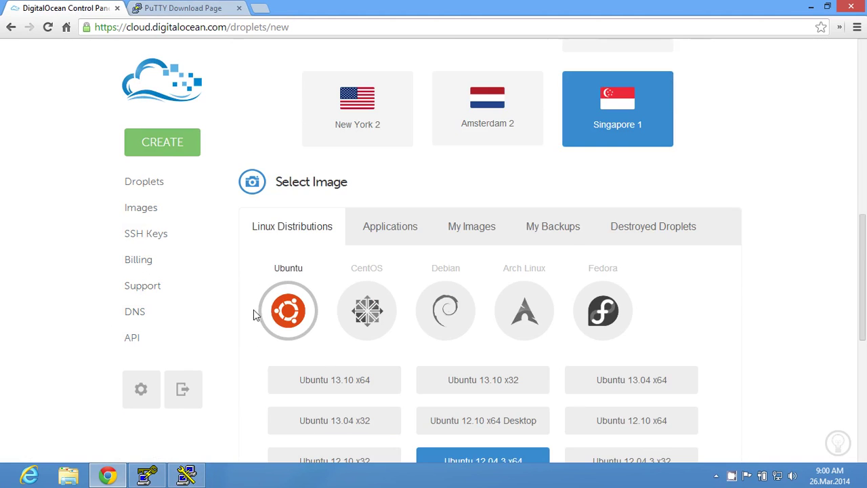
{"action": "scroll", "coordinate": [271, 301], "scroll_direction": "down", "scroll_amount": 2}
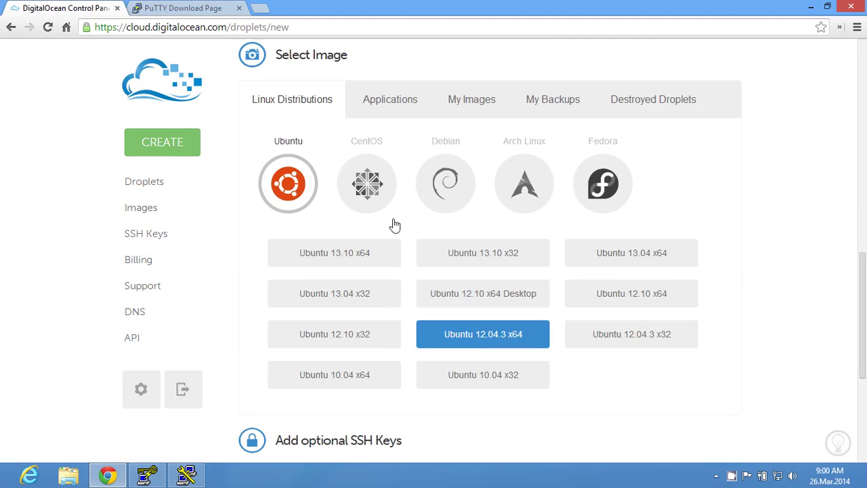
{"action": "scroll", "coordinate": [400, 302], "scroll_direction": "up", "scroll_amount": 8}
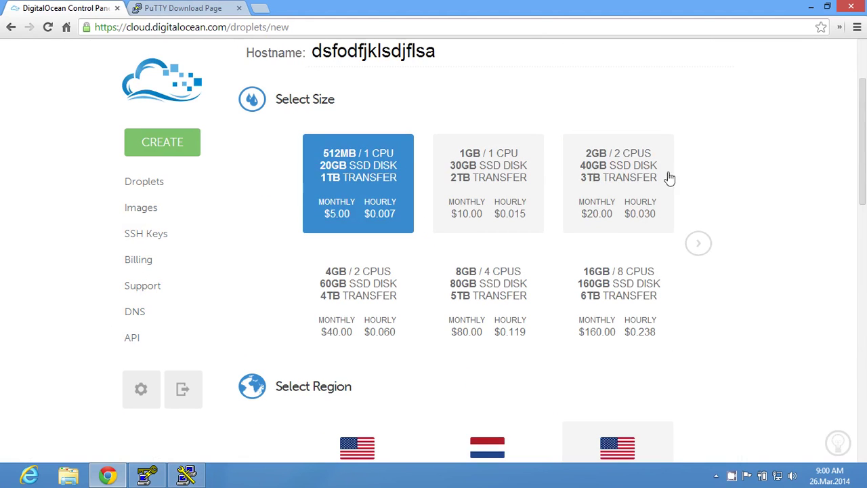
Step: Choose Ubuntu 12.04.3 x32 as the droplet image and review the rest of the form
{"action": "scroll", "coordinate": [688, 218], "scroll_direction": "down", "scroll_amount": 11}
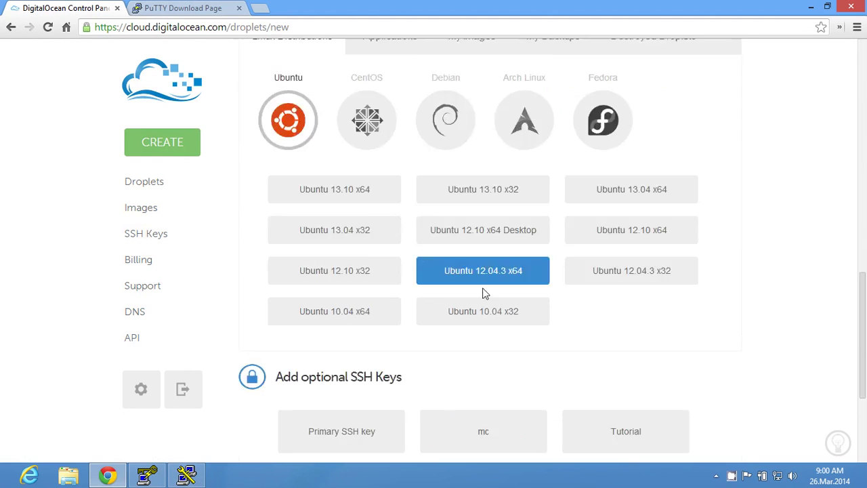
{"action": "left_click", "coordinate": [645, 215]}
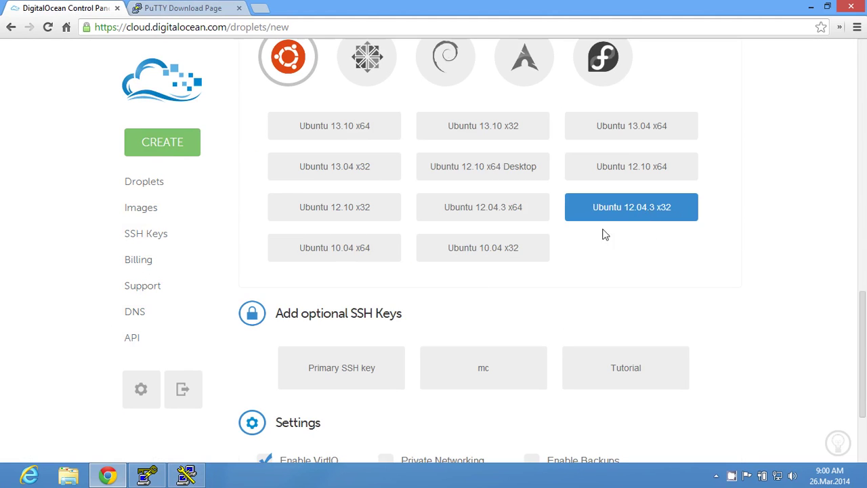
{"action": "scroll", "coordinate": [609, 208], "scroll_direction": "up", "scroll_amount": 9}
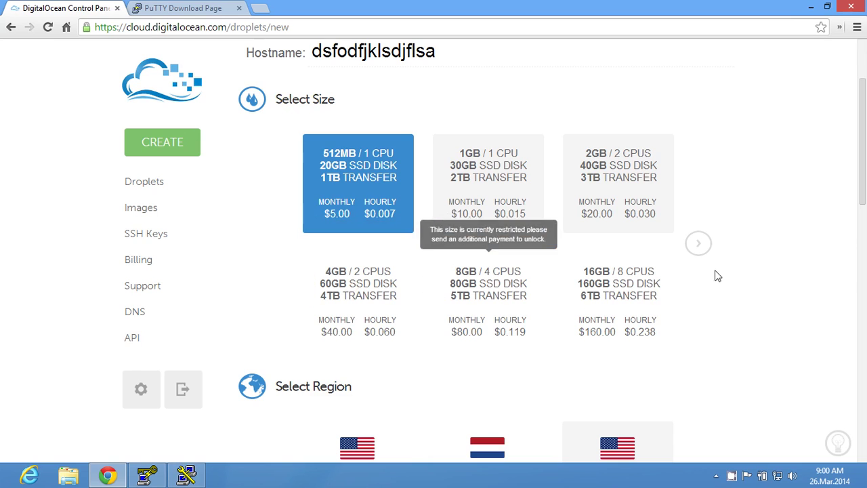
{"action": "scroll", "coordinate": [554, 356], "scroll_direction": "down", "scroll_amount": 10}
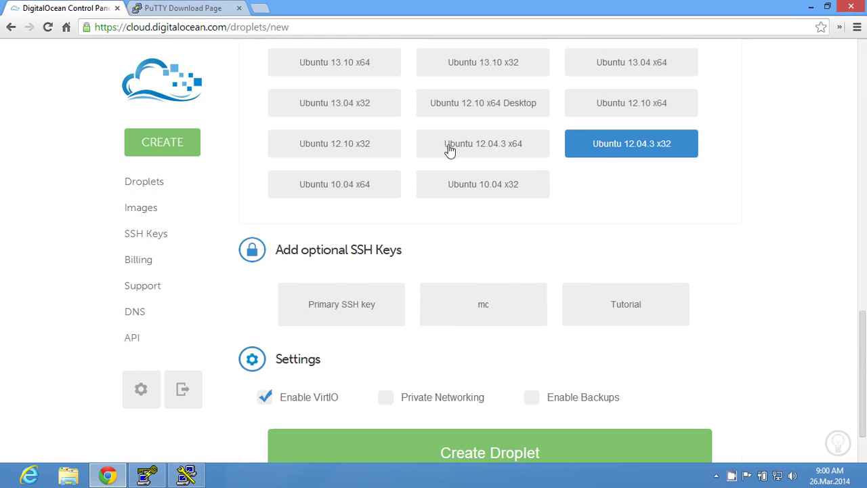
{"action": "scroll", "coordinate": [397, 120], "scroll_direction": "up", "scroll_amount": 10}
{"action": "scroll", "coordinate": [348, 198], "scroll_direction": "down", "scroll_amount": 3}
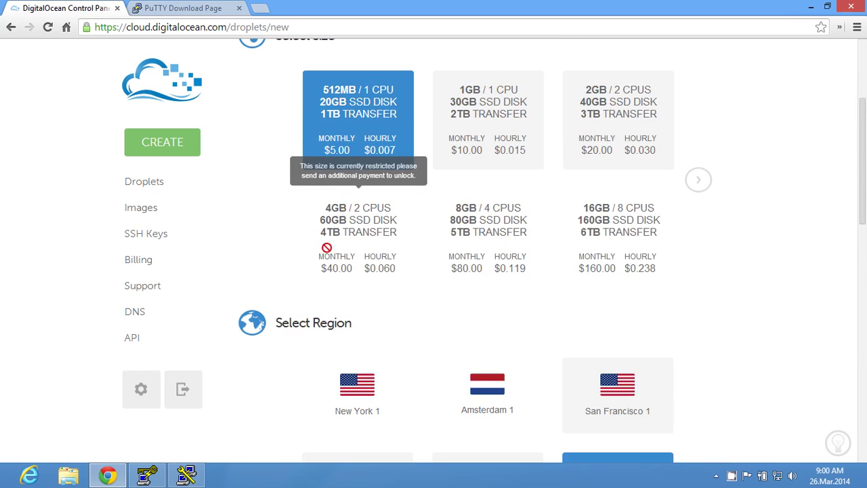
{"action": "scroll", "coordinate": [448, 292], "scroll_direction": "down", "scroll_amount": 8}
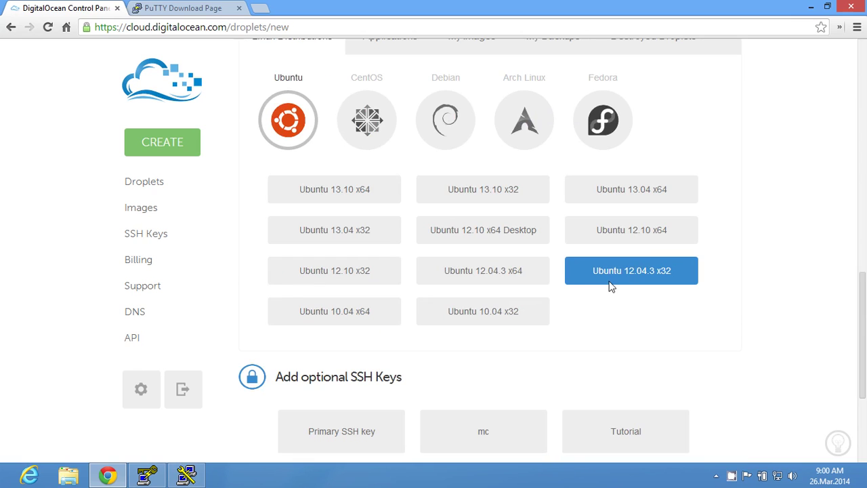
{"action": "scroll", "coordinate": [633, 274], "scroll_direction": "down", "scroll_amount": 3}
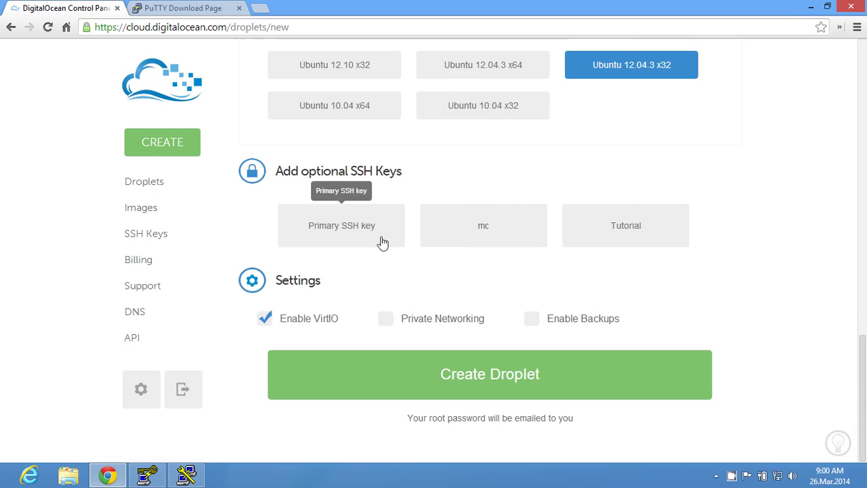
Step: Bring up PuTTY and the empty PuTTYgen, then view the Primary SSH key, mc and Tutorial keys
{"action": "left_click", "coordinate": [186, 475]}
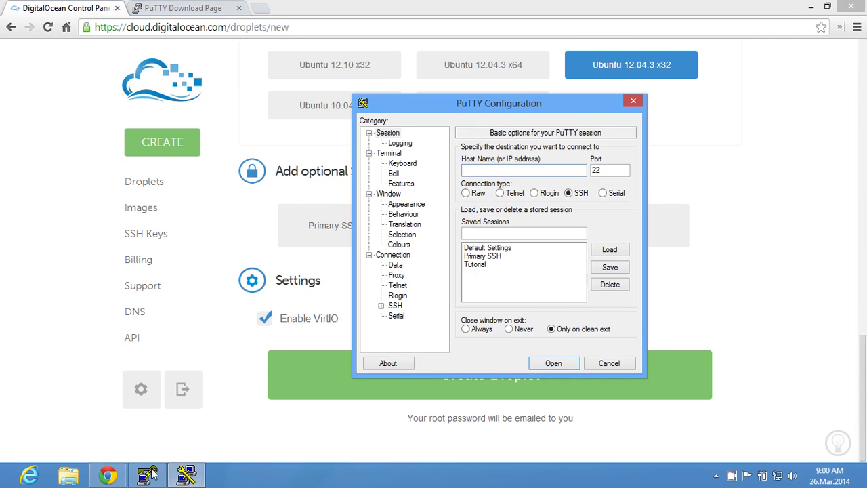
{"action": "left_click", "coordinate": [147, 474]}
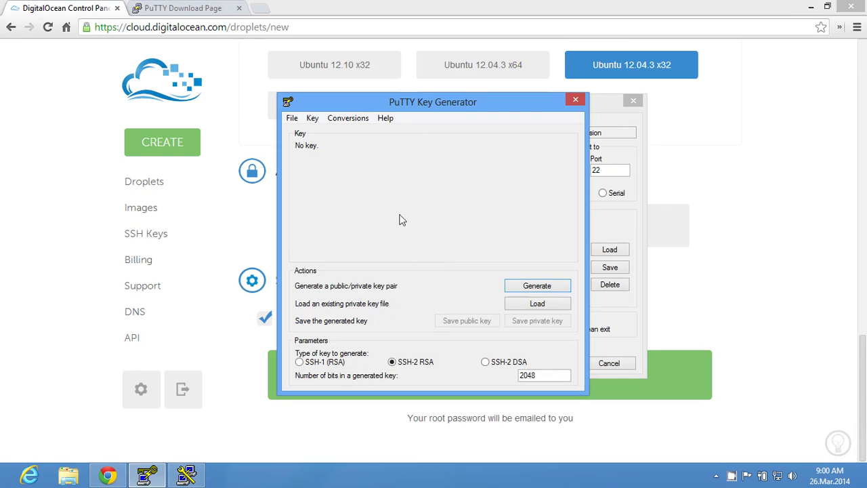
{"action": "left_click", "coordinate": [157, 236]}
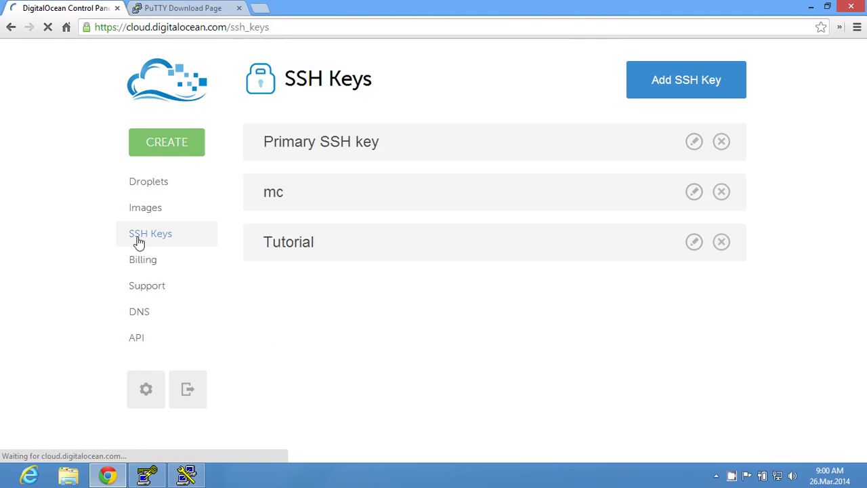
Step: Delete the Tutorial SSH key and open an empty Add SSH Key form
{"action": "left_click", "coordinate": [721, 242]}
{"action": "left_click", "coordinate": [463, 109]}
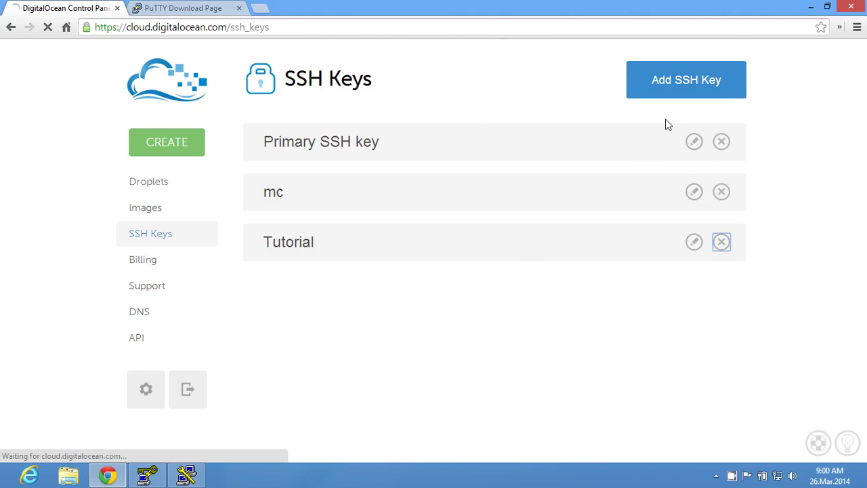
{"action": "left_click", "coordinate": [674, 80]}
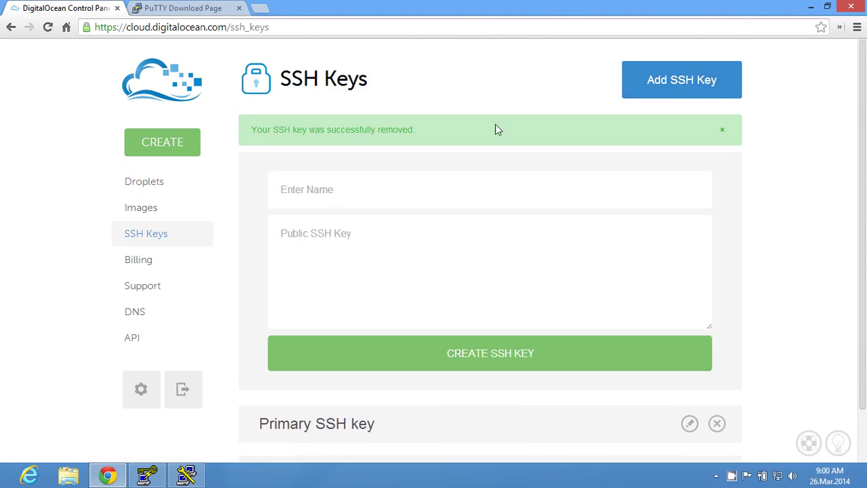
Step: Glance at the PuTTY windows, then switch to the PuTTY Download Page tab
{"action": "left_click", "coordinate": [187, 474]}
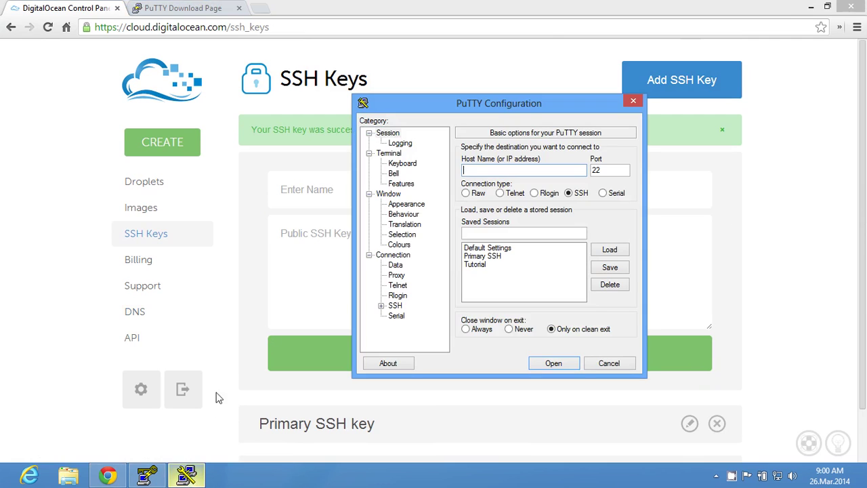
{"action": "left_click", "coordinate": [147, 474]}
{"action": "left_click", "coordinate": [170, 5]}
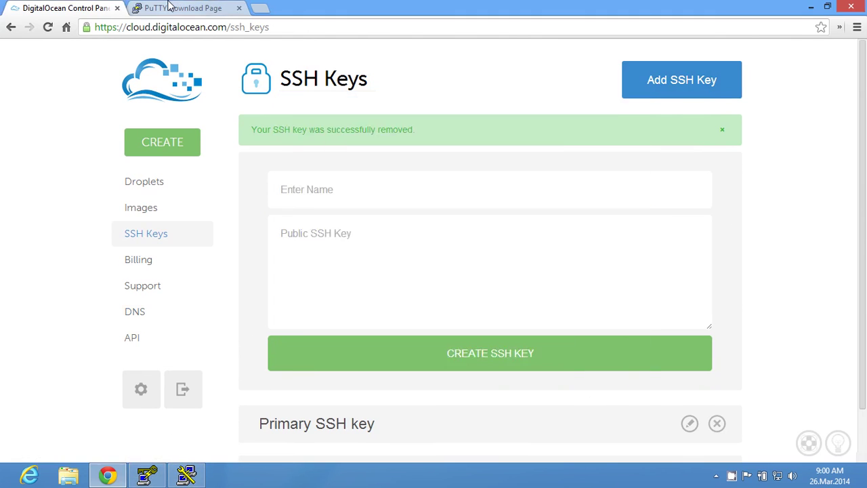
{"action": "left_click", "coordinate": [170, 7]}
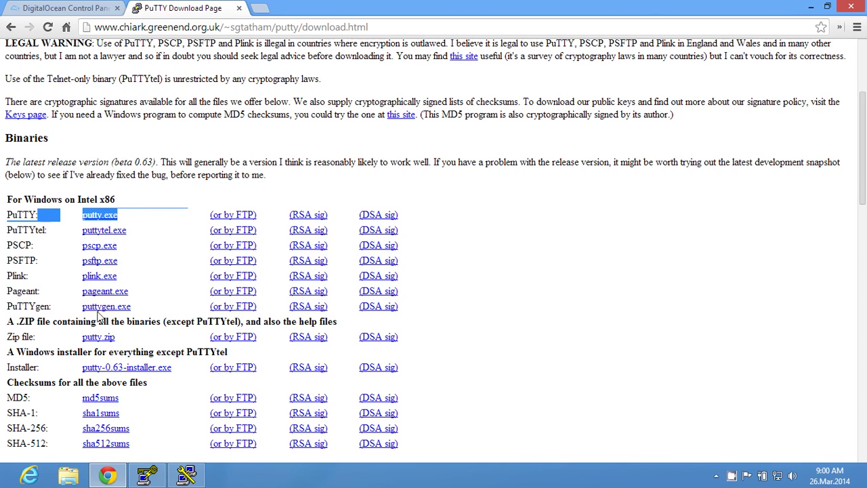
Step: Generate a new 2048-bit SSH-2 RSA key pair in PuTTYgen
{"action": "left_click", "coordinate": [183, 470]}
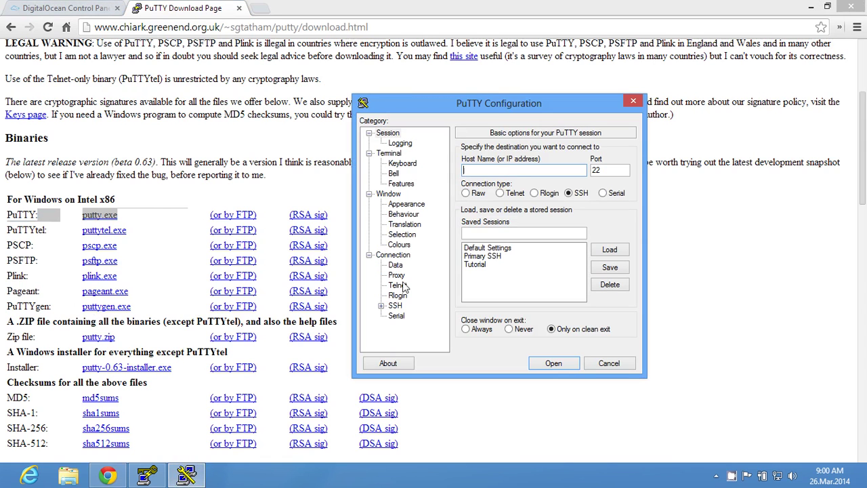
{"action": "left_click", "coordinate": [147, 475]}
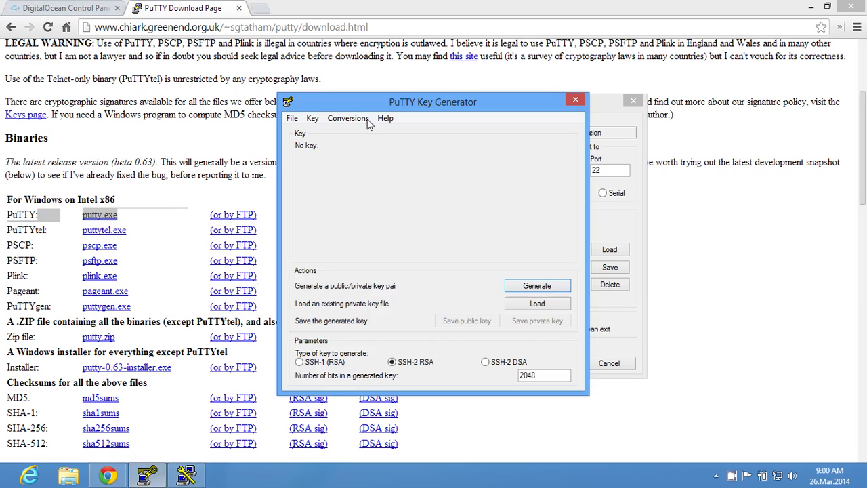
{"action": "left_click", "coordinate": [536, 284]}
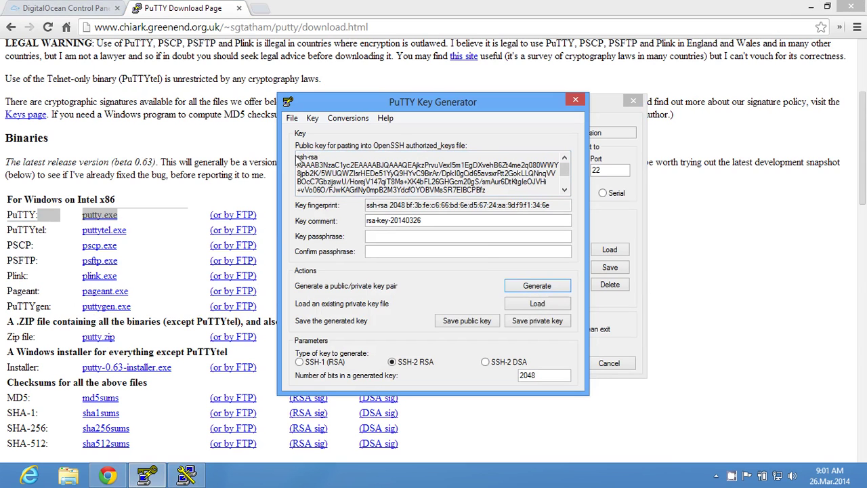
Step: Select the whole public key text and copy it to the clipboard
{"action": "left_click_drag", "start_coordinate": [299, 157], "coordinate": [574, 244]}
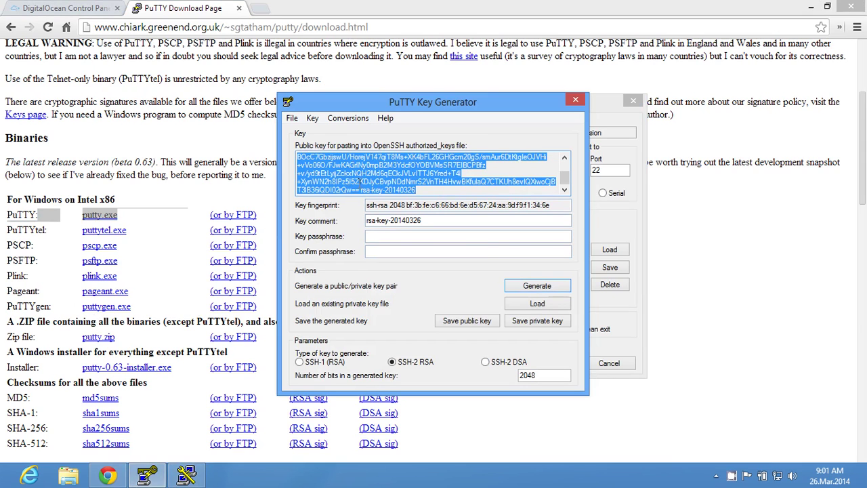
{"action": "left_click", "coordinate": [421, 189]}
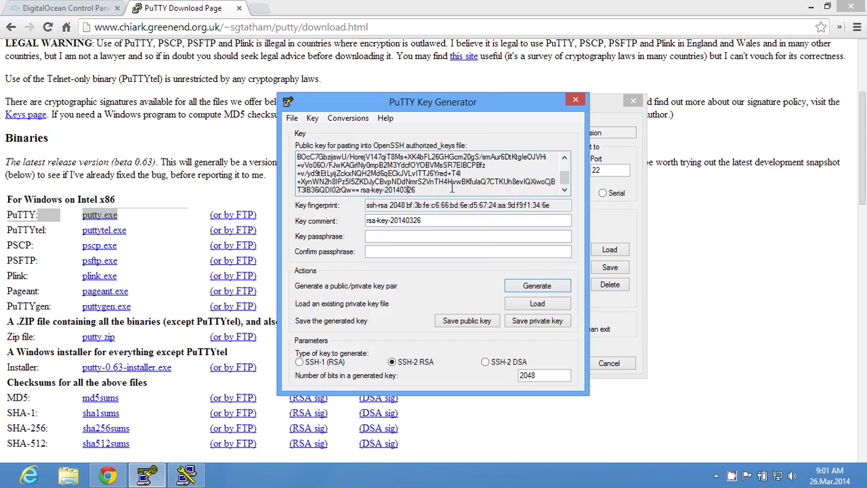
{"action": "left_click_drag", "start_coordinate": [415, 190], "coordinate": [242, 113]}
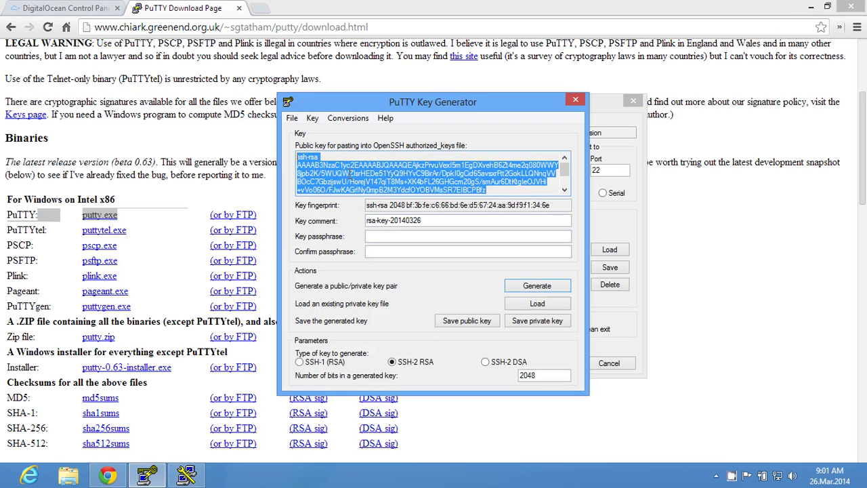
{"action": "right_click", "coordinate": [350, 174]}
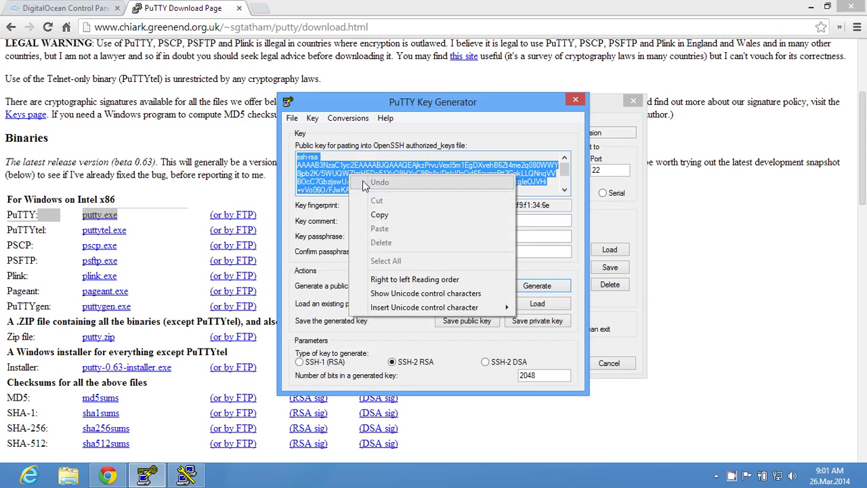
{"action": "left_click", "coordinate": [381, 215]}
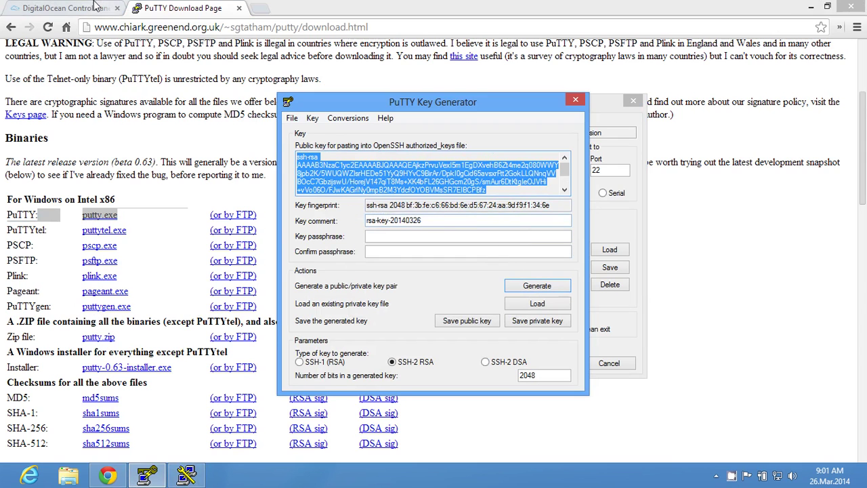
{"action": "left_click", "coordinate": [65, 7]}
Step: Paste the PuTTYgen public key and create the SSH key under the name Tutorial
{"action": "left_click", "coordinate": [345, 253]}
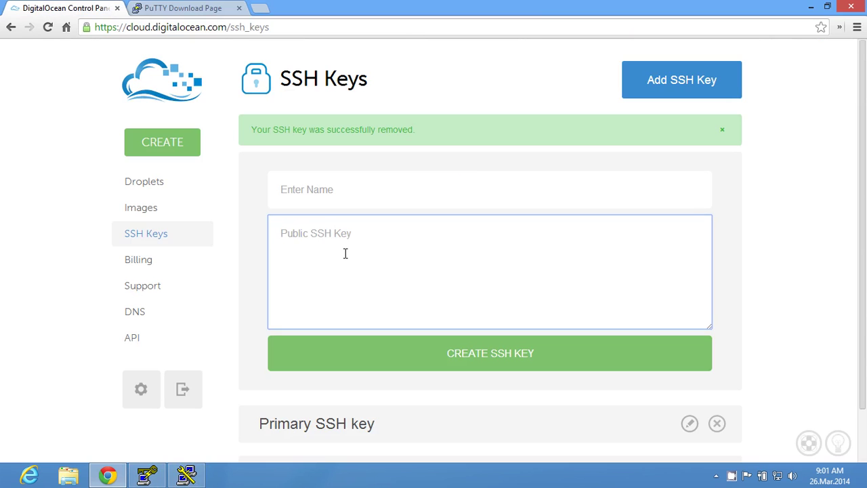
{"action": "key", "text": "ctrl+v"}
{"action": "left_click", "coordinate": [332, 192]}
{"action": "type", "text": "T"}
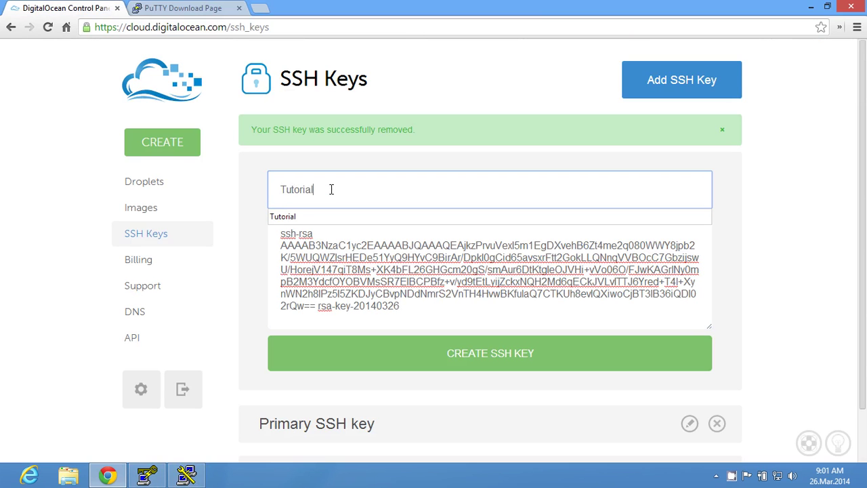
{"action": "type", "text": "utorial"}
{"action": "left_click", "coordinate": [306, 218]}
{"action": "left_click", "coordinate": [367, 358]}
{"action": "left_click", "coordinate": [185, 465]}
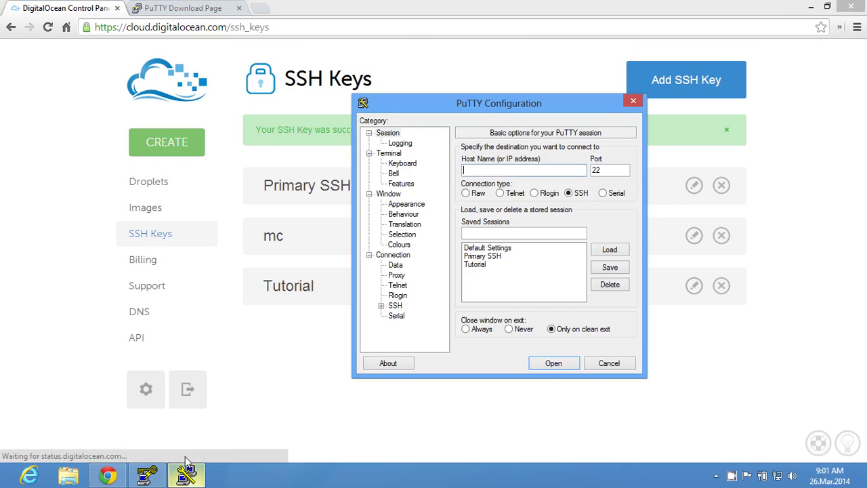
Step: Save the passphrase-less private key over SSH-Tutorial.ppk, then close PuTTYgen
{"action": "left_click", "coordinate": [147, 474]}
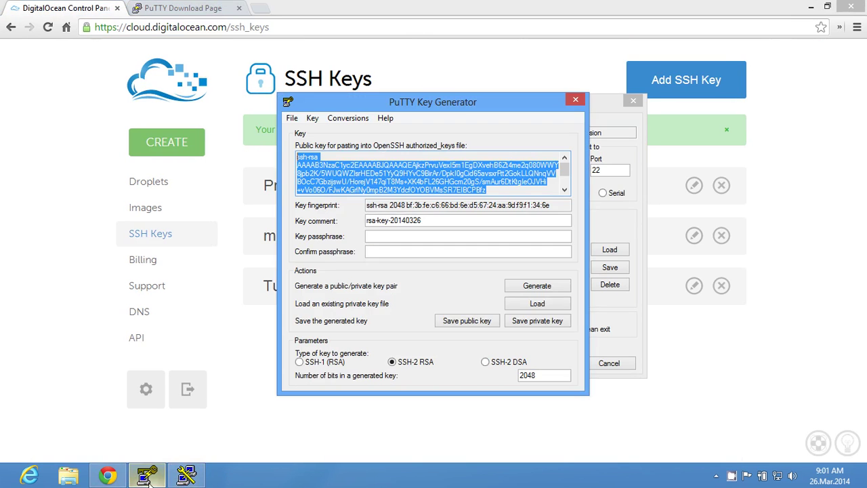
{"action": "left_click", "coordinate": [538, 322]}
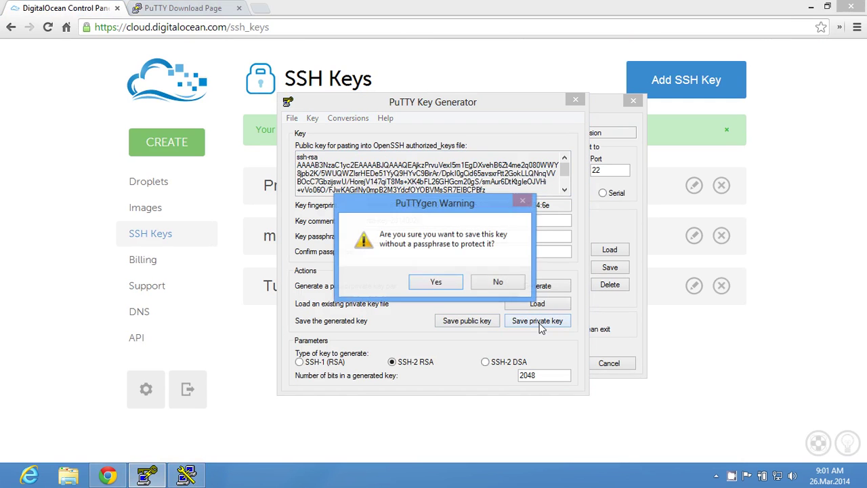
{"action": "left_click", "coordinate": [436, 283]}
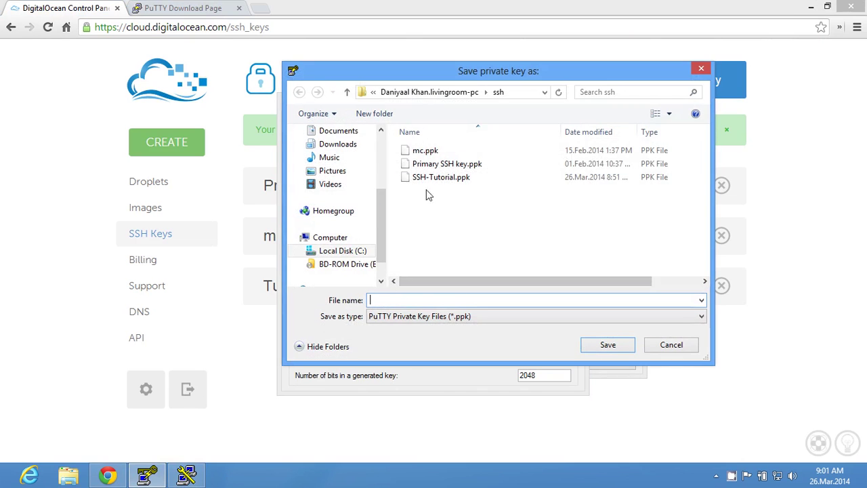
{"action": "left_click", "coordinate": [436, 177]}
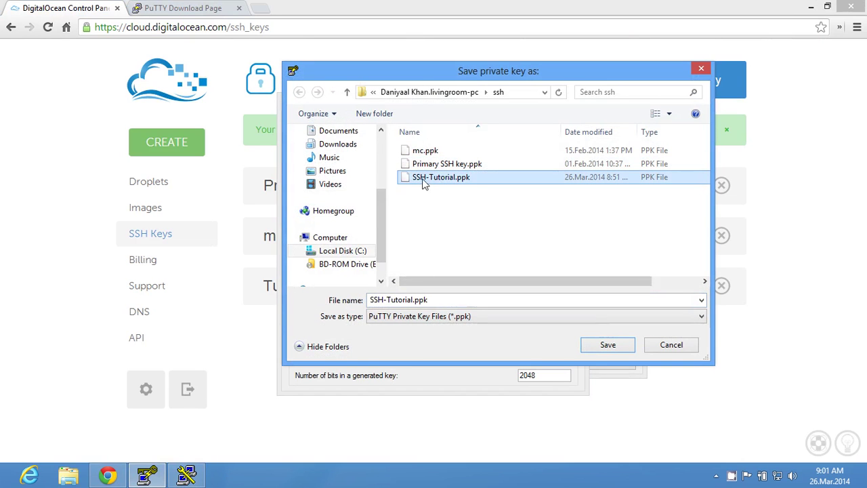
{"action": "left_click", "coordinate": [609, 344]}
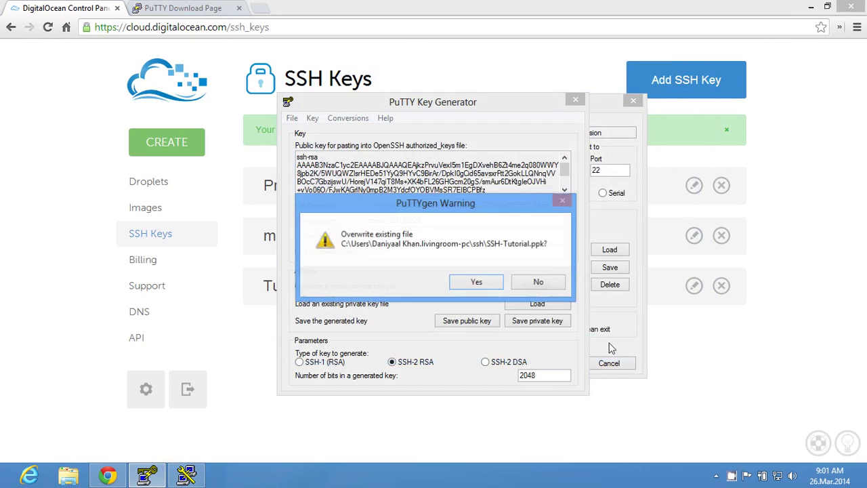
{"action": "left_click", "coordinate": [477, 284]}
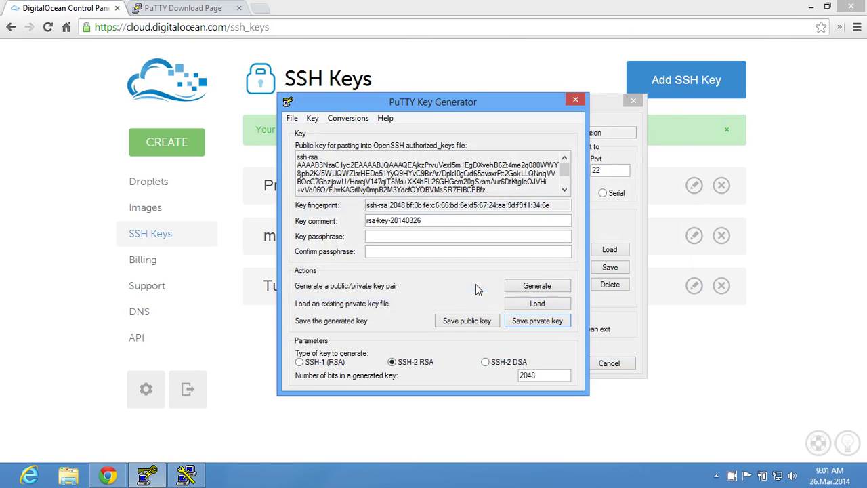
{"action": "left_click", "coordinate": [577, 100]}
{"action": "left_click", "coordinate": [489, 5]}
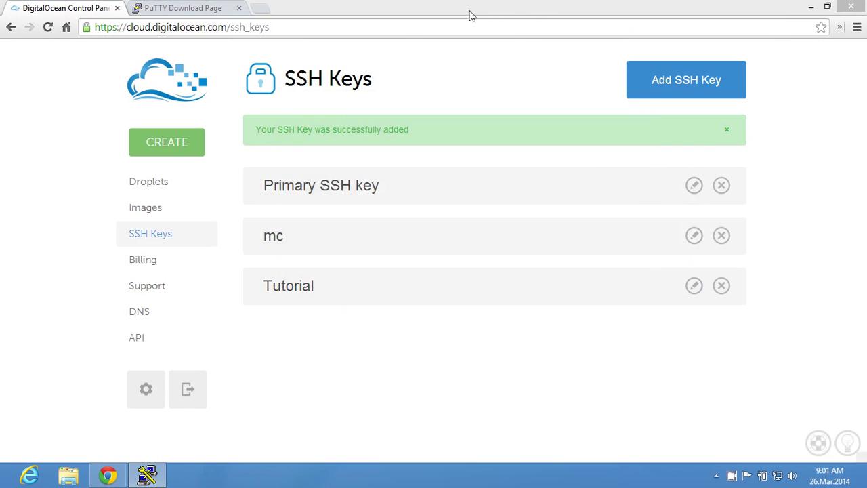
Step: Start a new droplet form and select the Tutorial SSH key under optional SSH keys
{"action": "left_click", "coordinate": [167, 143]}
{"action": "scroll", "coordinate": [339, 285], "scroll_direction": "down", "scroll_amount": 8}
{"action": "scroll", "coordinate": [409, 299], "scroll_direction": "down", "scroll_amount": 3}
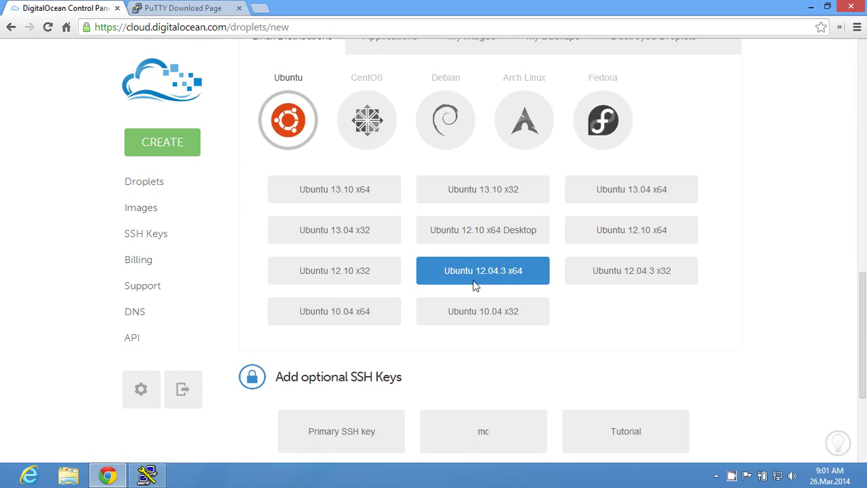
{"action": "scroll", "coordinate": [467, 259], "scroll_direction": "down", "scroll_amount": 3}
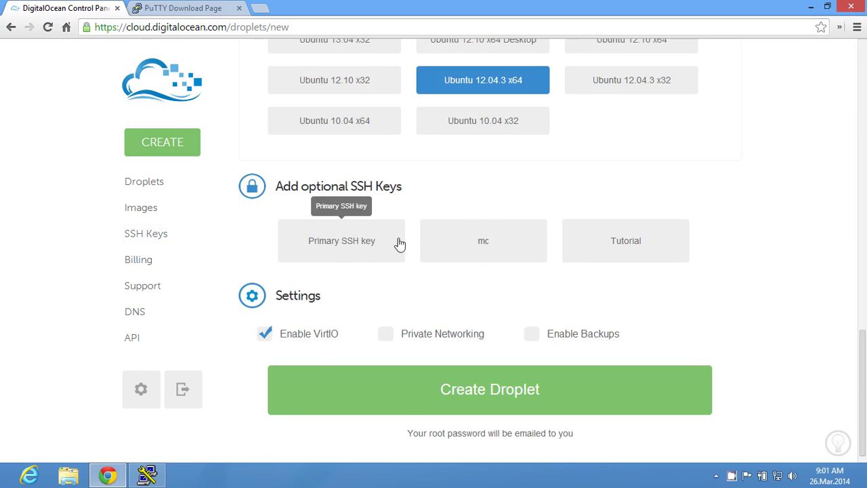
{"action": "left_click", "coordinate": [629, 277]}
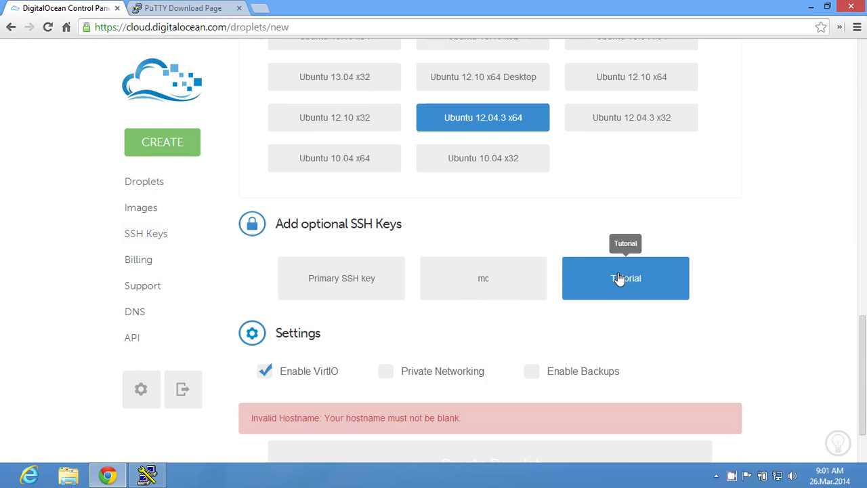
{"action": "scroll", "coordinate": [438, 273], "scroll_direction": "down", "scroll_amount": 1}
{"action": "scroll", "coordinate": [454, 143], "scroll_direction": "up", "scroll_amount": 5}
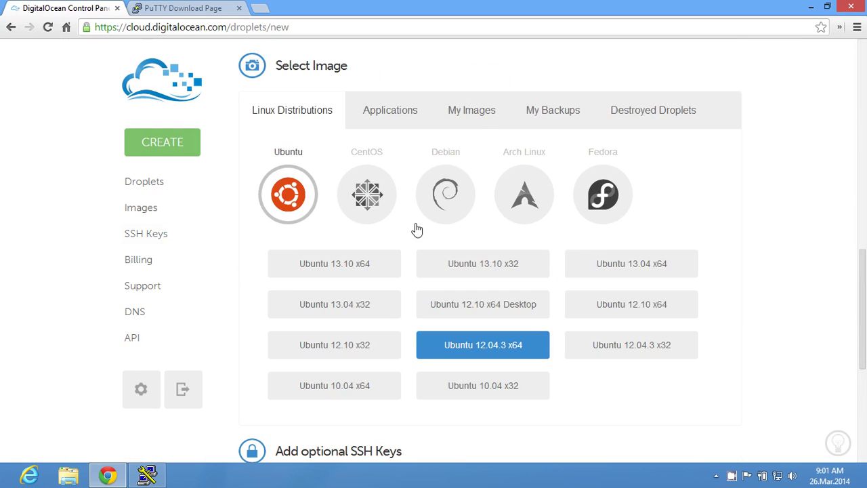
{"action": "scroll", "coordinate": [417, 231], "scroll_direction": "up", "scroll_amount": 8}
{"action": "scroll", "coordinate": [455, 228], "scroll_direction": "up", "scroll_amount": 3}
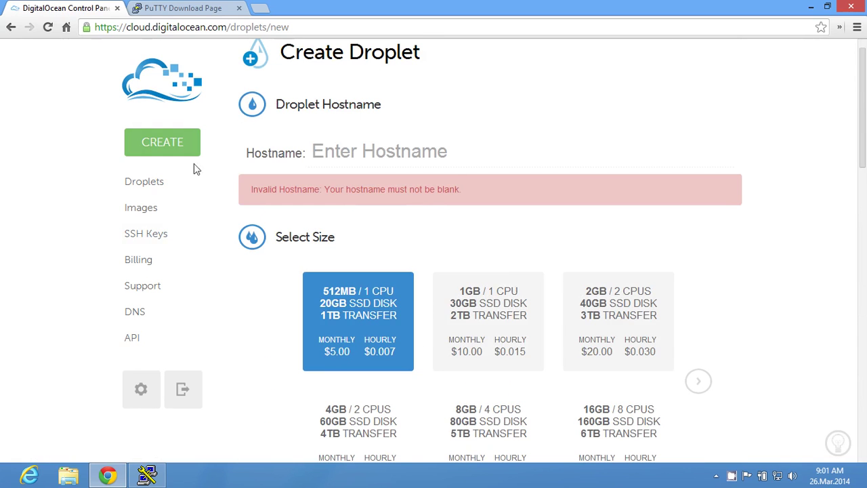
{"action": "scroll", "coordinate": [386, 379], "scroll_direction": "down", "scroll_amount": 14}
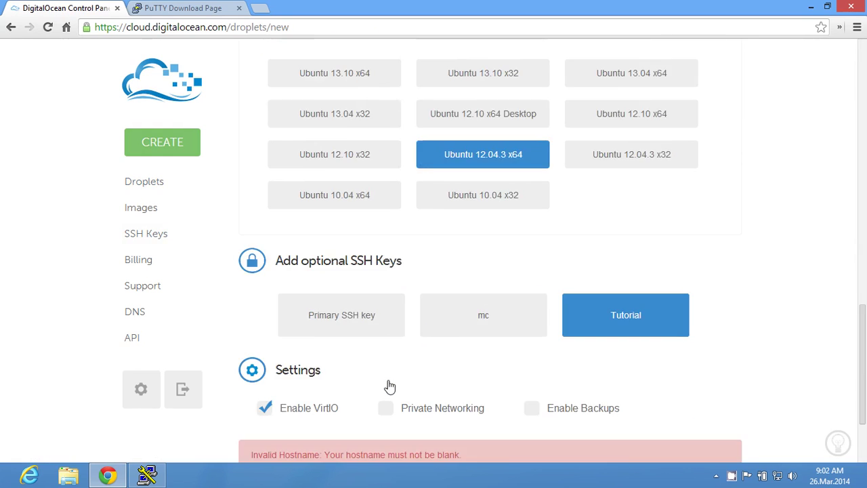
Step: Open the details page of the asd droplet from the droplet list
{"action": "left_click", "coordinate": [152, 184]}
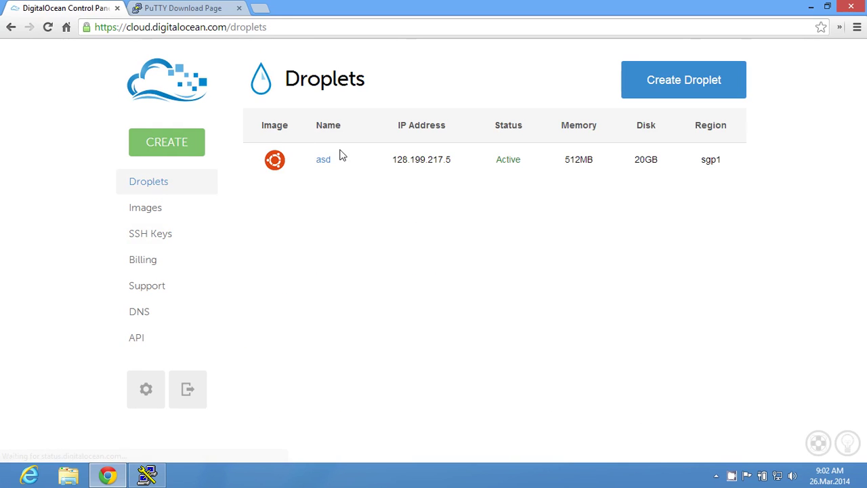
{"action": "left_click", "coordinate": [324, 161]}
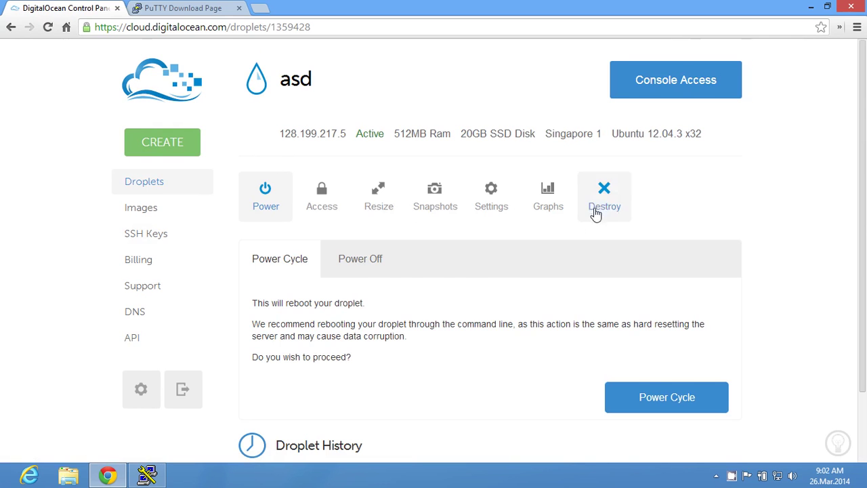
{"action": "scroll", "coordinate": [441, 271], "scroll_direction": "down", "scroll_amount": 1}
{"action": "scroll", "coordinate": [494, 308], "scroll_direction": "up", "scroll_amount": 1}
{"action": "scroll", "coordinate": [494, 308], "scroll_direction": "down", "scroll_amount": 1}
{"action": "scroll", "coordinate": [377, 300], "scroll_direction": "up", "scroll_amount": 1}
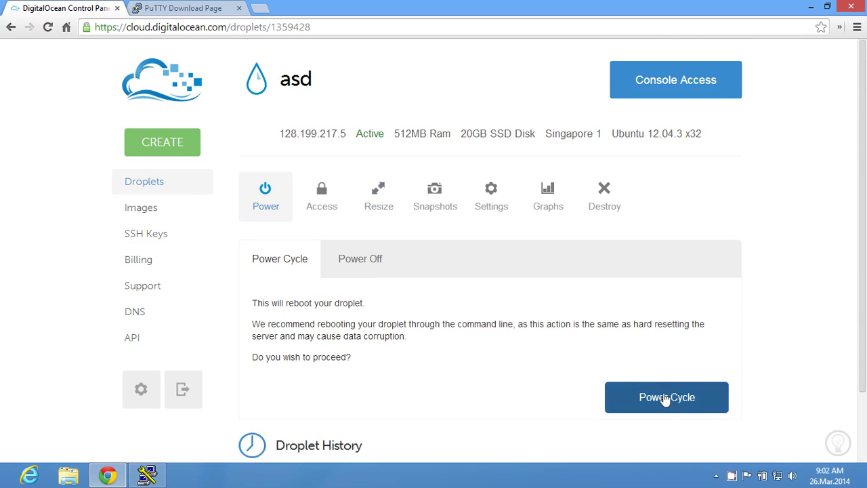
Step: Review the Power Cycle and Power Off options and warnings, then open the droplet's Access options
{"action": "left_click", "coordinate": [359, 262]}
{"action": "left_click", "coordinate": [298, 265]}
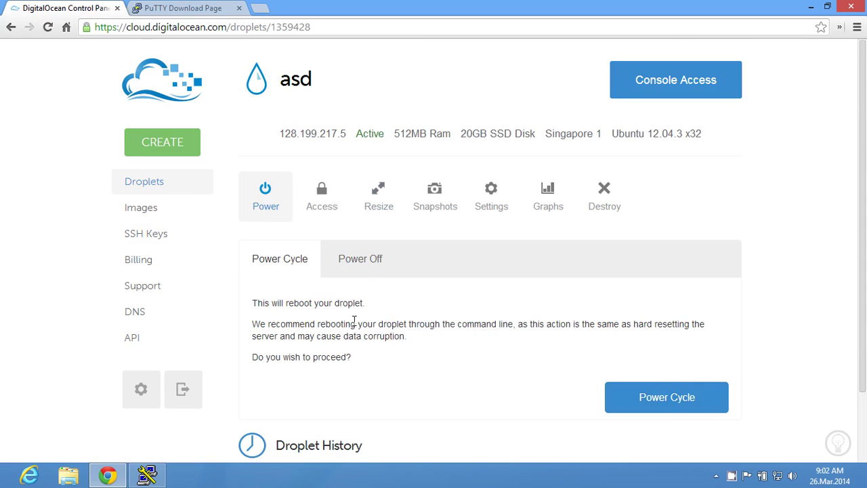
{"action": "left_click", "coordinate": [366, 270]}
{"action": "left_click_drag", "start_coordinate": [318, 323], "coordinate": [509, 325]}
{"action": "left_click", "coordinate": [594, 324]}
{"action": "left_click_drag", "start_coordinate": [609, 324], "coordinate": [638, 323]}
{"action": "left_click", "coordinate": [368, 258]}
{"action": "left_click", "coordinate": [325, 213]}
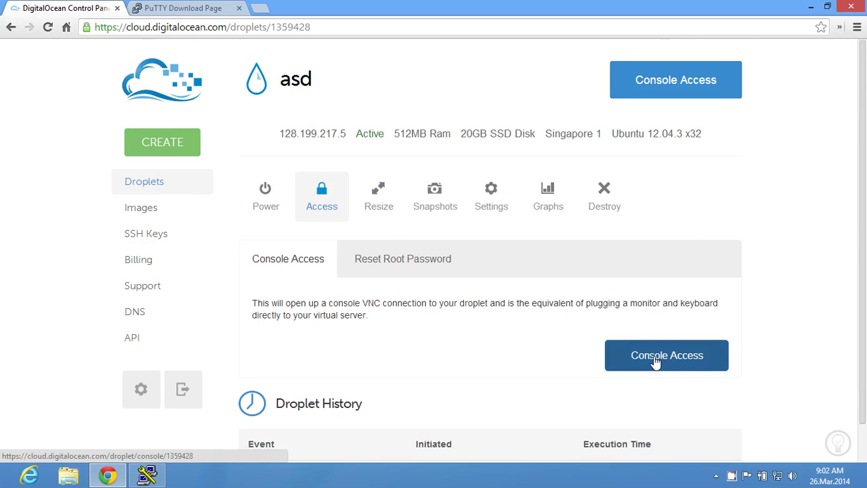
Step: Look over the droplet's Reset Root Password, Resize and Snapshots sections
{"action": "left_click", "coordinate": [149, 475]}
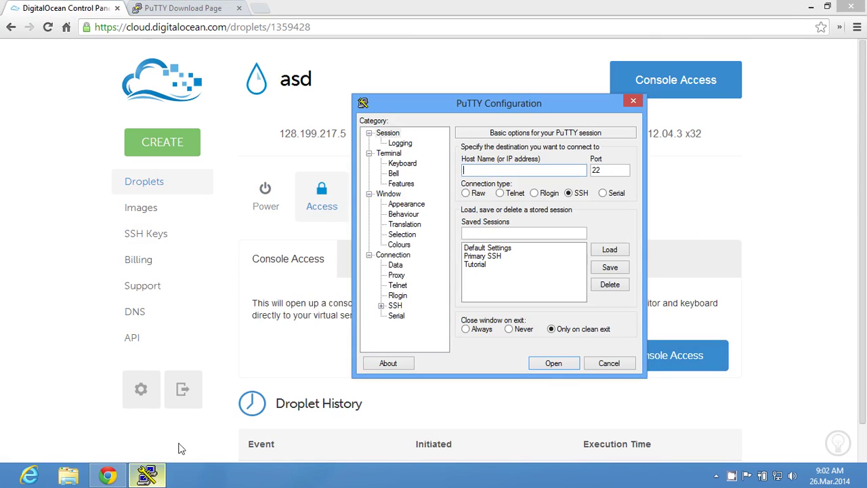
{"action": "left_click", "coordinate": [2, 327]}
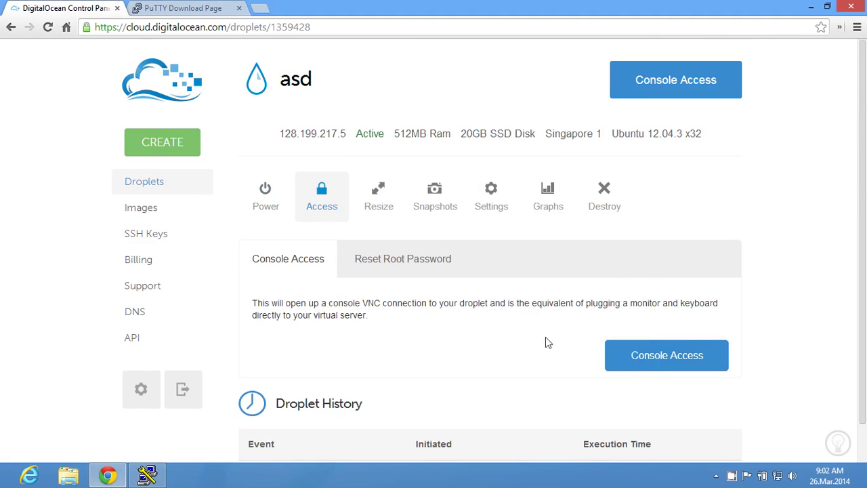
{"action": "left_click", "coordinate": [399, 259]}
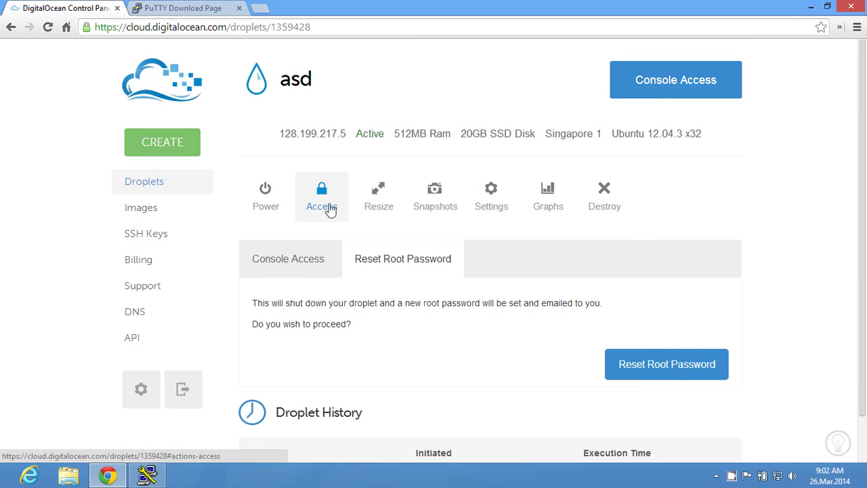
{"action": "left_click", "coordinate": [385, 198]}
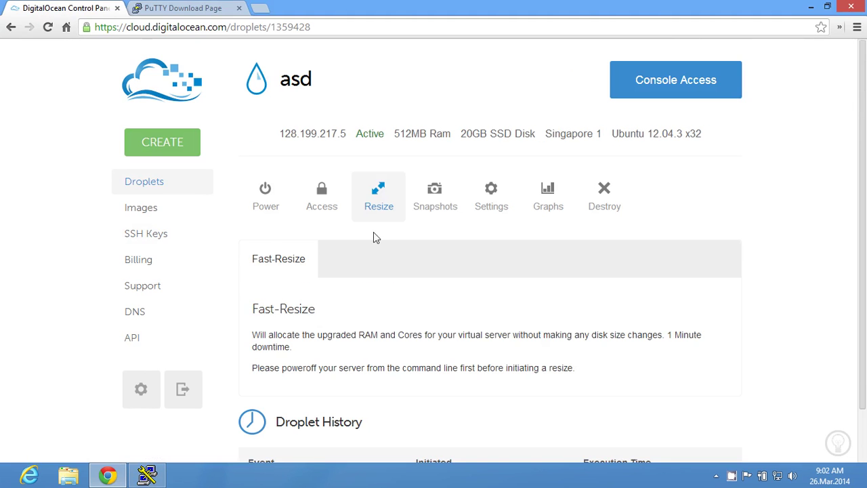
{"action": "left_click", "coordinate": [431, 193]}
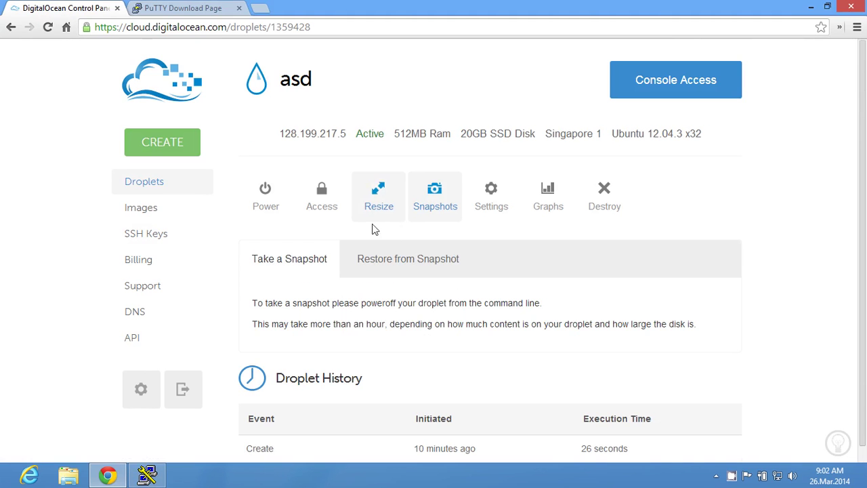
Step: Browse the droplet's Settings: Kernel, Recovery, Rename and Networking
{"action": "left_click", "coordinate": [491, 192]}
{"action": "left_click", "coordinate": [339, 263]}
{"action": "left_click", "coordinate": [420, 259]}
{"action": "left_click", "coordinate": [474, 261]}
{"action": "left_click", "coordinate": [285, 263]}
Step: Scroll through the droplet's real-time bandwidth, disk and CPU graphs
{"action": "left_click", "coordinate": [556, 198]}
{"action": "scroll", "coordinate": [342, 217], "scroll_direction": "down", "scroll_amount": 2}
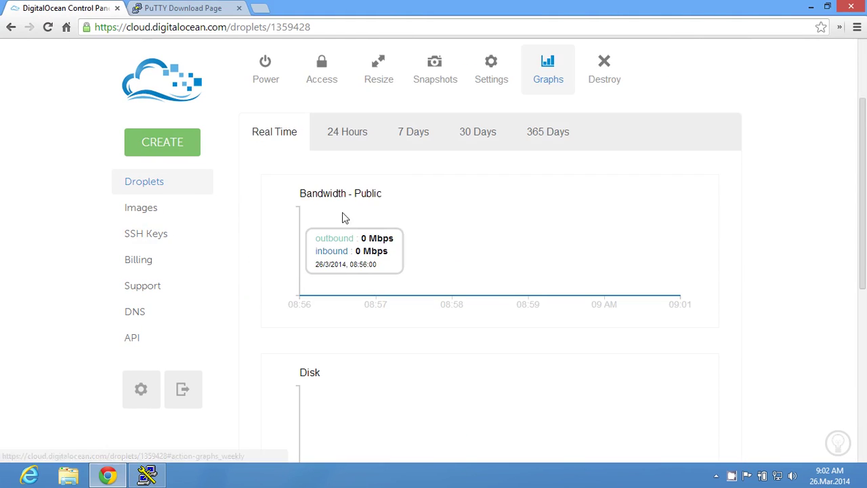
{"action": "scroll", "coordinate": [561, 292], "scroll_direction": "down", "scroll_amount": 1}
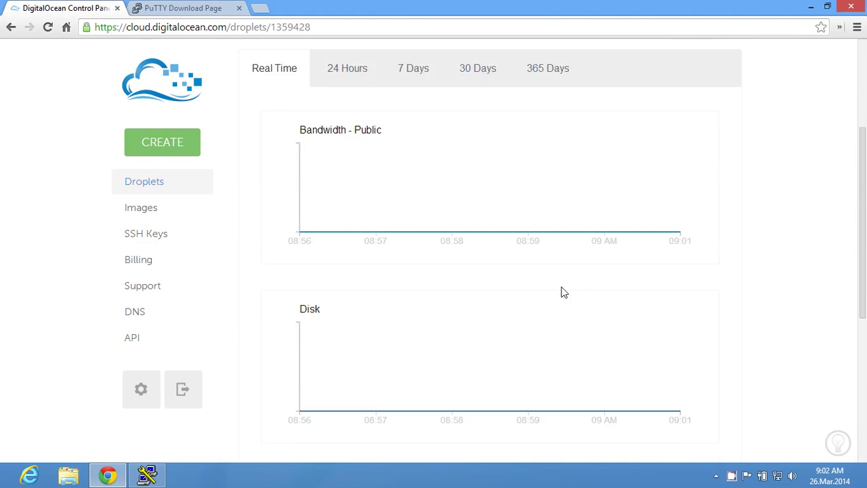
{"action": "scroll", "coordinate": [561, 292], "scroll_direction": "down", "scroll_amount": 2}
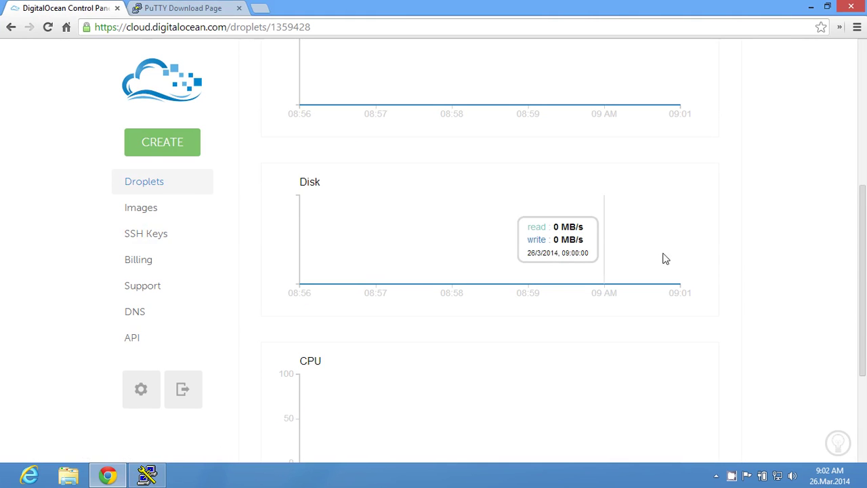
{"action": "scroll", "coordinate": [644, 271], "scroll_direction": "down", "scroll_amount": 3}
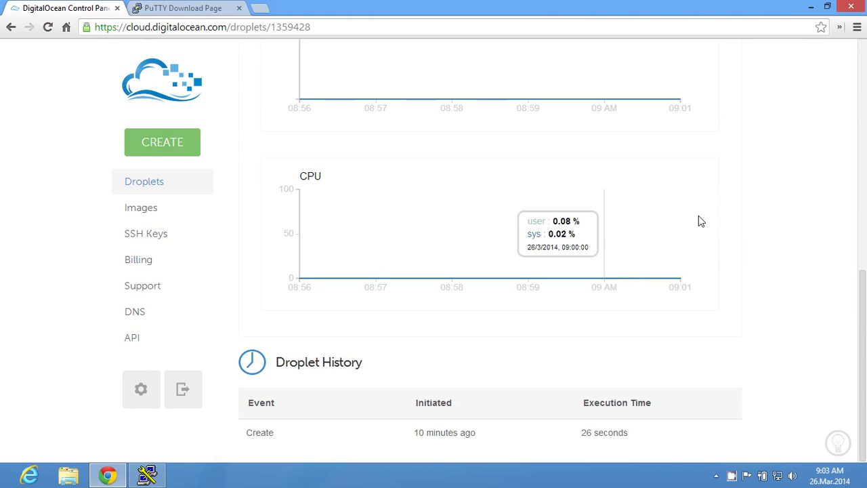
{"action": "scroll", "coordinate": [650, 210], "scroll_direction": "up", "scroll_amount": 6}
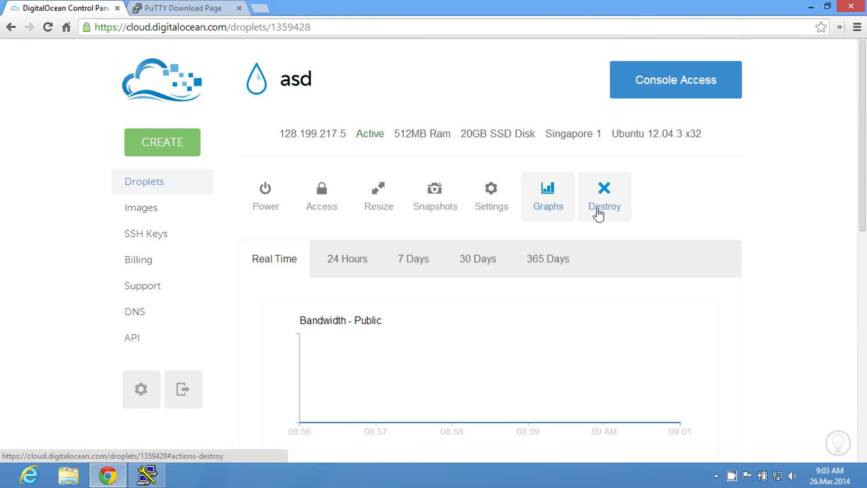
Step: Review the droplet's Destroy options and re-enable the Scrub Data checkbox
{"action": "left_click", "coordinate": [600, 210]}
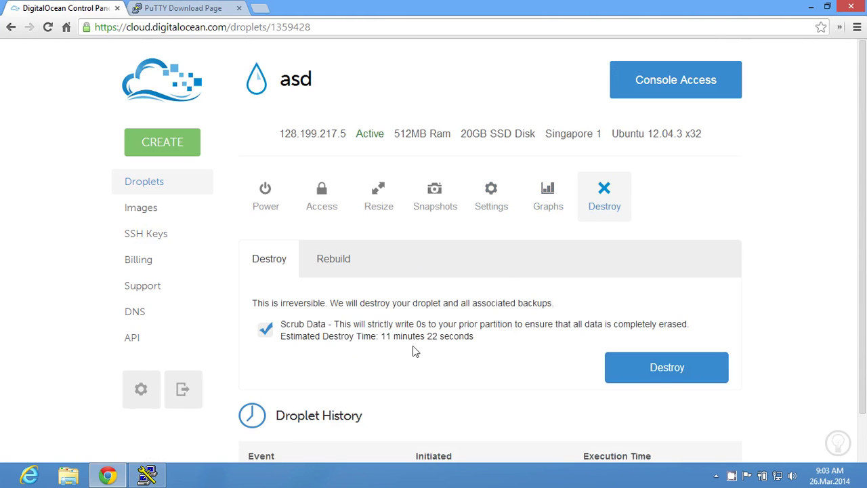
{"action": "left_click_drag", "start_coordinate": [344, 325], "coordinate": [479, 328]}
{"action": "left_click", "coordinate": [468, 345]}
{"action": "left_click", "coordinate": [265, 331]}
Step: Go to the droplet's Power options and select the end of its IP address
{"action": "left_click", "coordinate": [191, 7]}
{"action": "left_click", "coordinate": [78, 12]}
{"action": "left_click", "coordinate": [264, 194]}
{"action": "left_click_drag", "start_coordinate": [347, 134], "coordinate": [310, 133]}
Step: Load SSH-Tutorial.ppk as the private key under PuTTY's Connection > SSH > Auth
{"action": "left_click", "coordinate": [147, 474]}
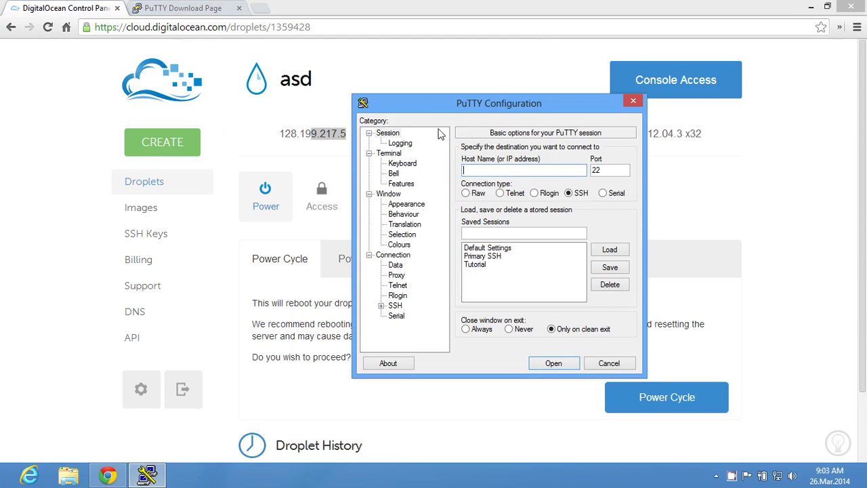
{"action": "left_click", "coordinate": [395, 307]}
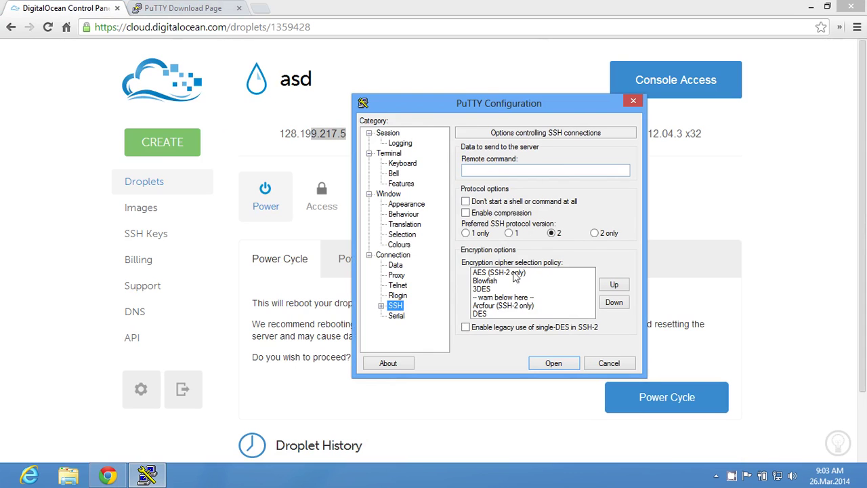
{"action": "left_click", "coordinate": [381, 307]}
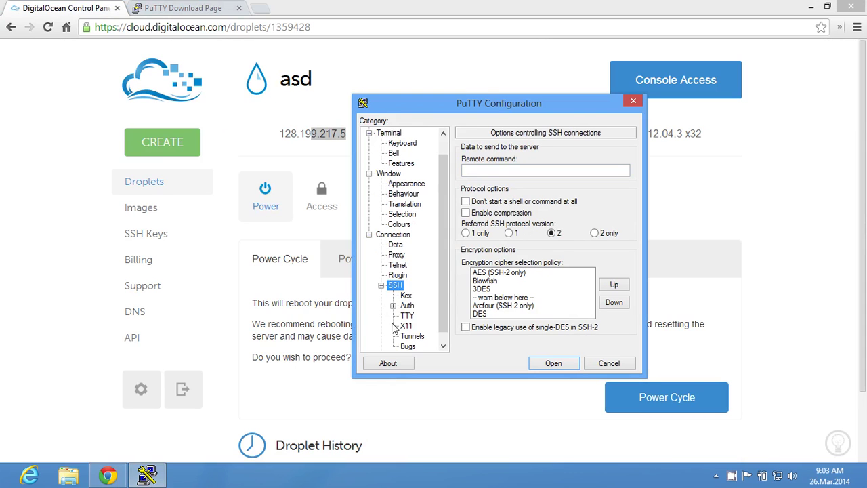
{"action": "left_click", "coordinate": [407, 309]}
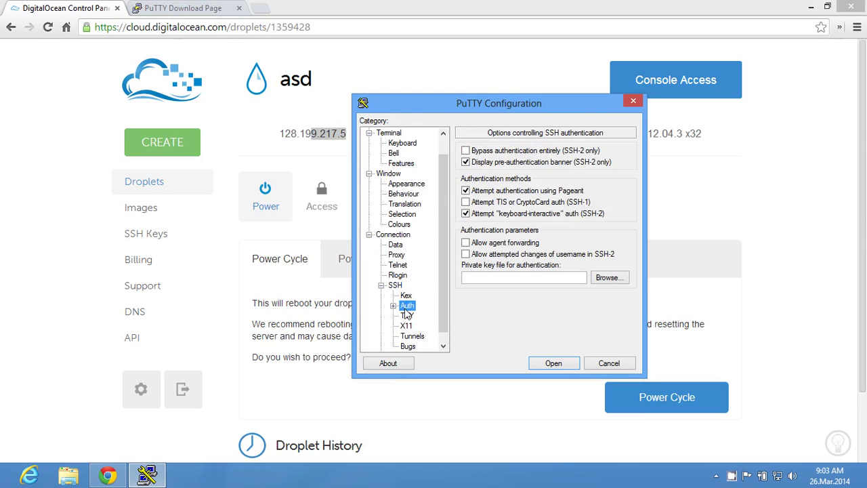
{"action": "left_click", "coordinate": [606, 278]}
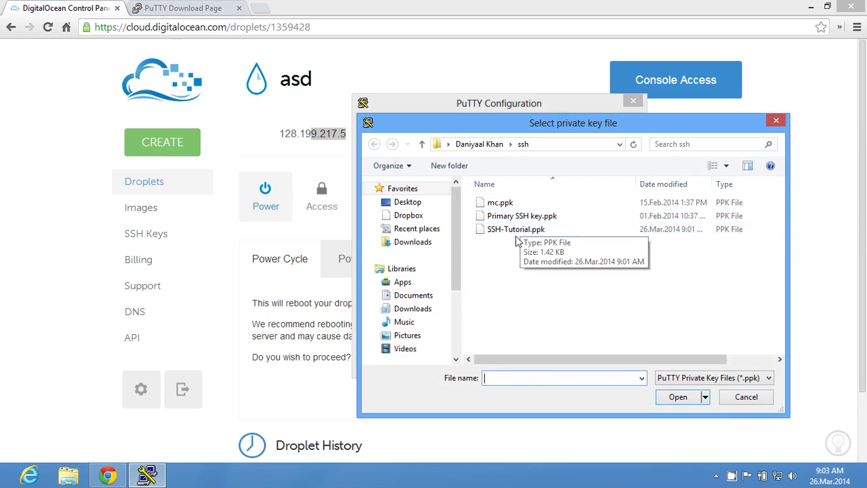
{"action": "left_click", "coordinate": [514, 229]}
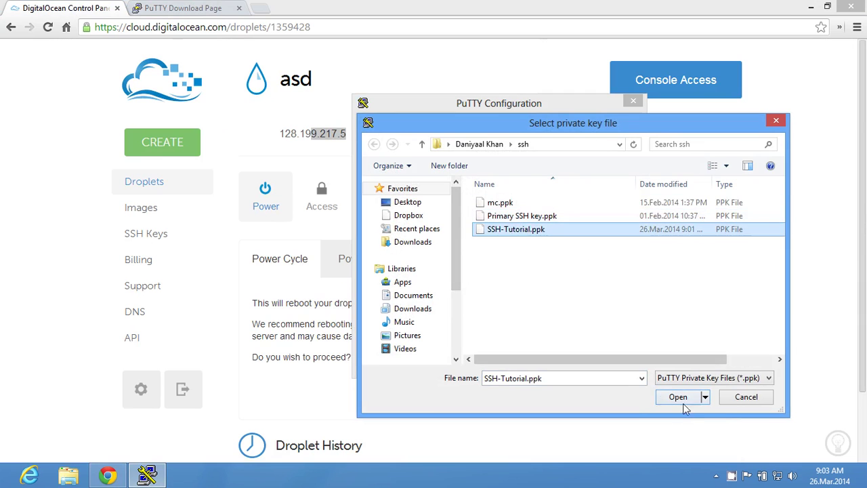
{"action": "left_click", "coordinate": [679, 398]}
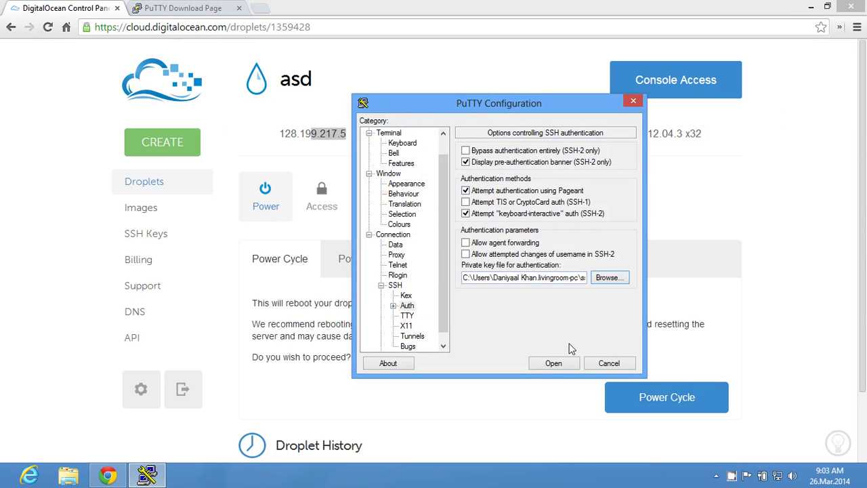
{"action": "scroll", "coordinate": [444, 189], "scroll_direction": "up", "scroll_amount": 1}
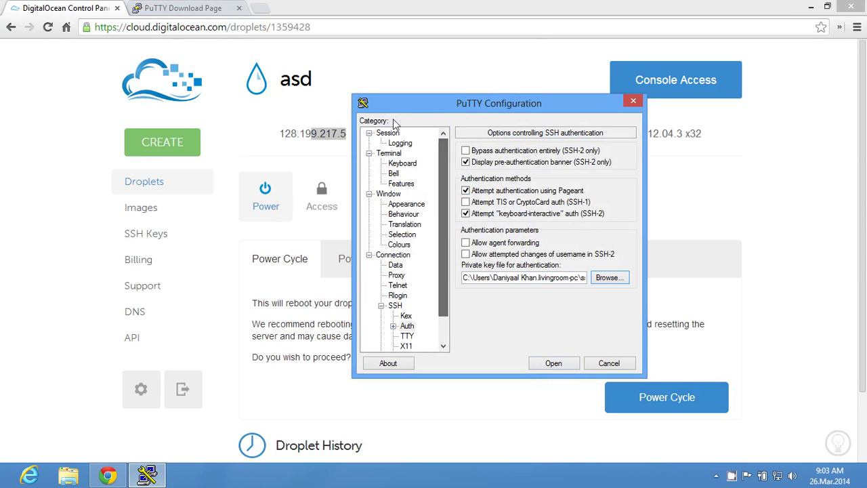
Step: Save the current PuTTY settings as the session SSH-Tutorial
{"action": "left_click", "coordinate": [388, 133]}
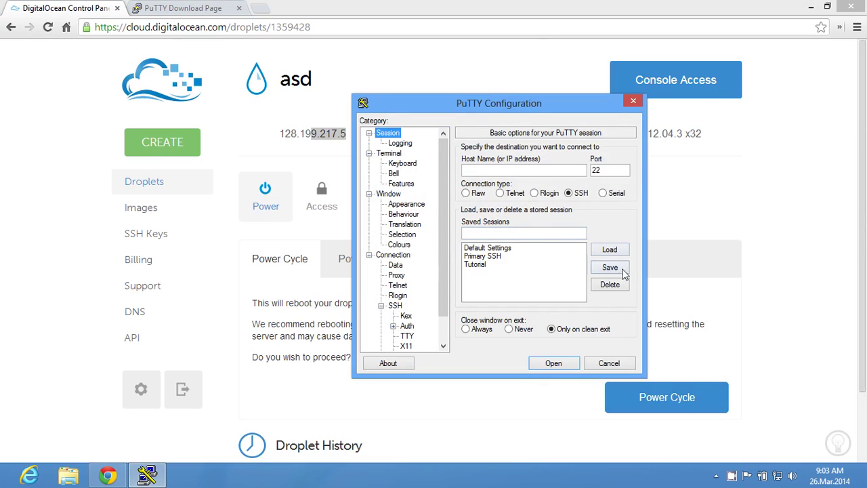
{"action": "left_click", "coordinate": [520, 234]}
{"action": "type", "text": "SSH-Tutorial"}
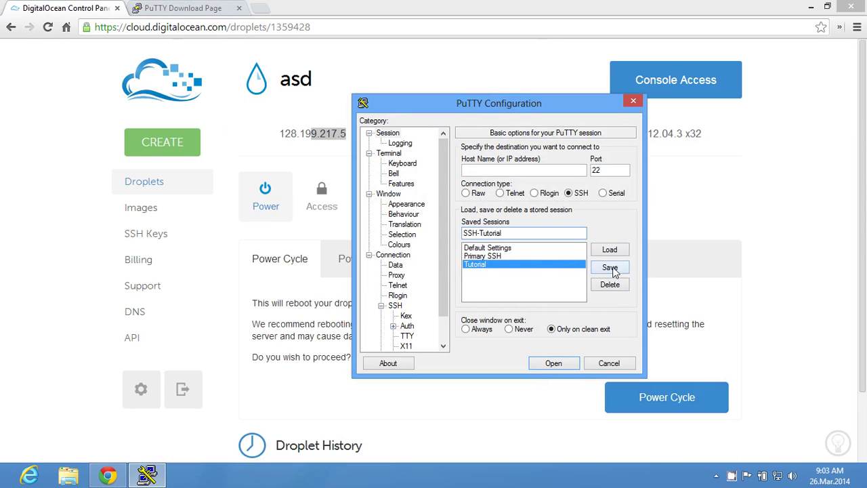
{"action": "left_click", "coordinate": [612, 269]}
{"action": "left_click", "coordinate": [479, 266]}
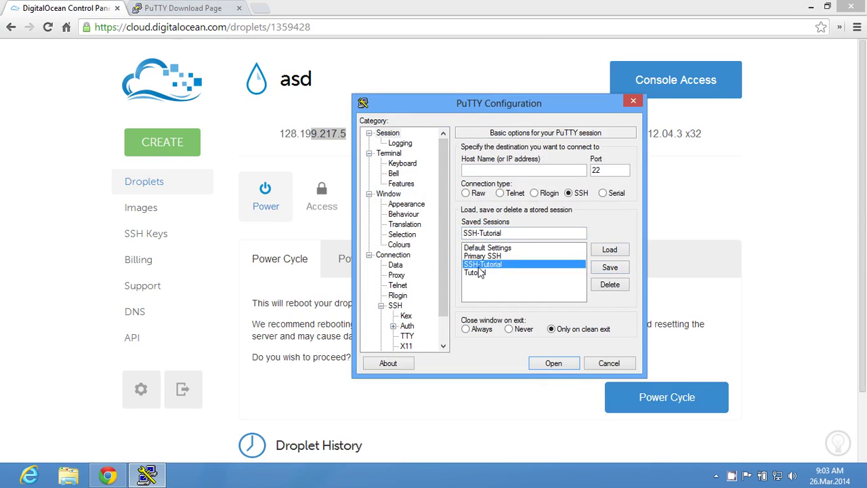
Step: Delete the old Tutorial session, select SSH-Tutorial, and select the droplet IP 128.199.217.5
{"action": "left_click", "coordinate": [474, 274]}
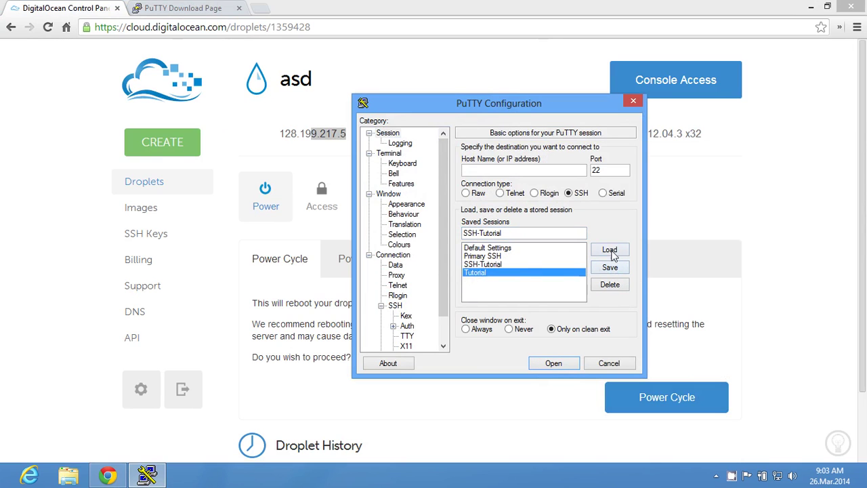
{"action": "left_click", "coordinate": [613, 285]}
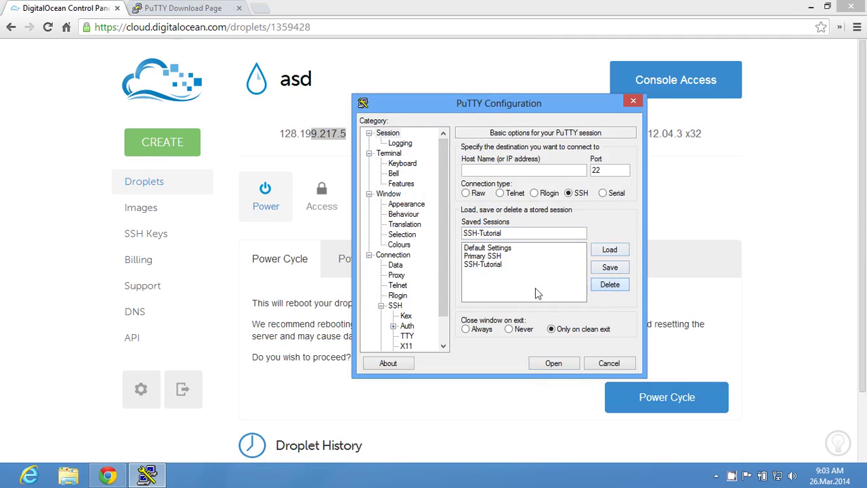
{"action": "left_click", "coordinate": [481, 265]}
{"action": "mouse_move", "coordinate": [347, 134]}
{"action": "left_mouse_down"}
{"action": "mouse_move", "coordinate": [284, 134]}
{"action": "mouse_move", "coordinate": [343, 134]}
{"action": "left_mouse_up"}
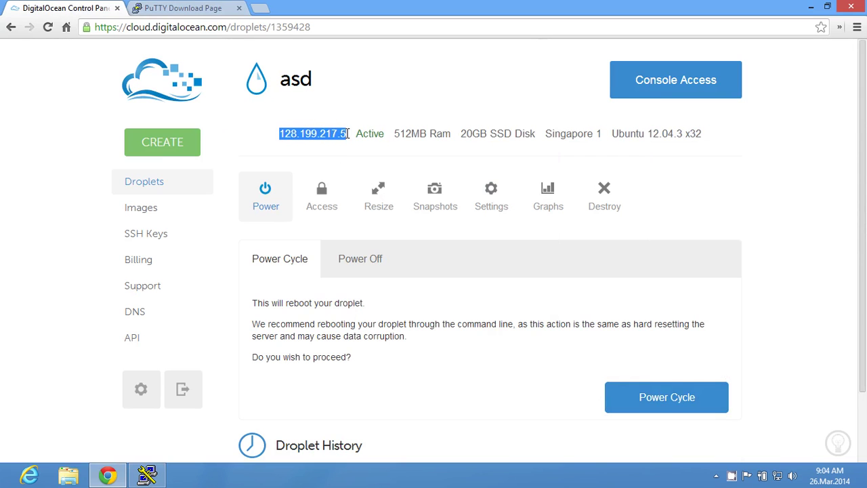
Step: Connect PuTTY to 128.199.217.5 and log in as root until the password prompt
{"action": "key", "text": "ctrl+c"}
{"action": "left_click", "coordinate": [147, 475]}
{"action": "key", "text": "ctrl+v"}
{"action": "left_click", "coordinate": [555, 363]}
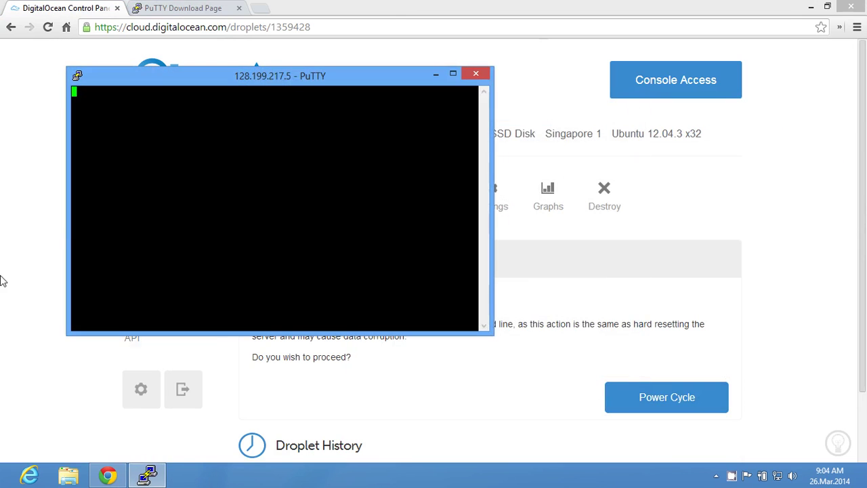
{"action": "left_click_drag", "start_coordinate": [312, 79], "coordinate": [549, 149]}
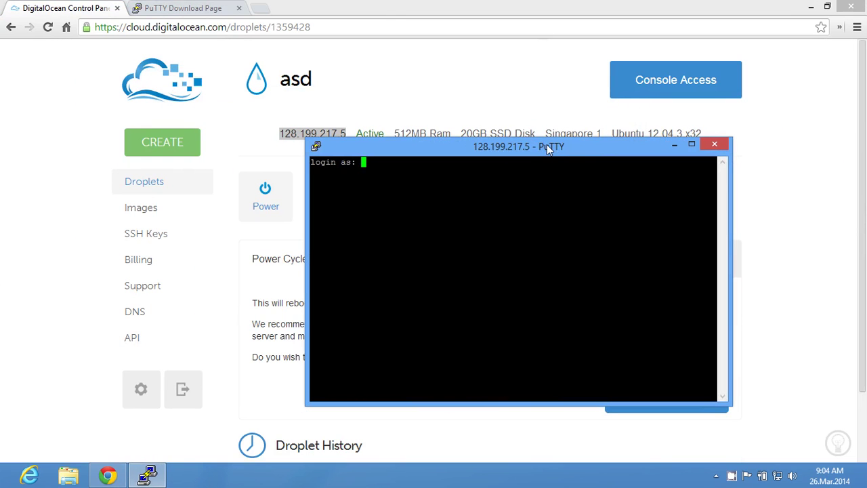
{"action": "key", "text": "Return"}
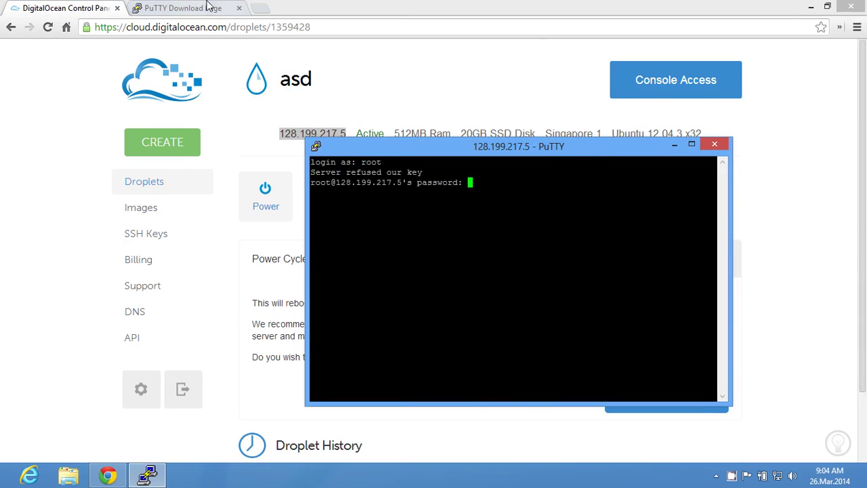
{"action": "left_click", "coordinate": [119, 477]}
Step: Close the refused PuTTY session and confirm
{"action": "left_click", "coordinate": [147, 474]}
{"action": "mouse_move", "coordinate": [2, 487]}
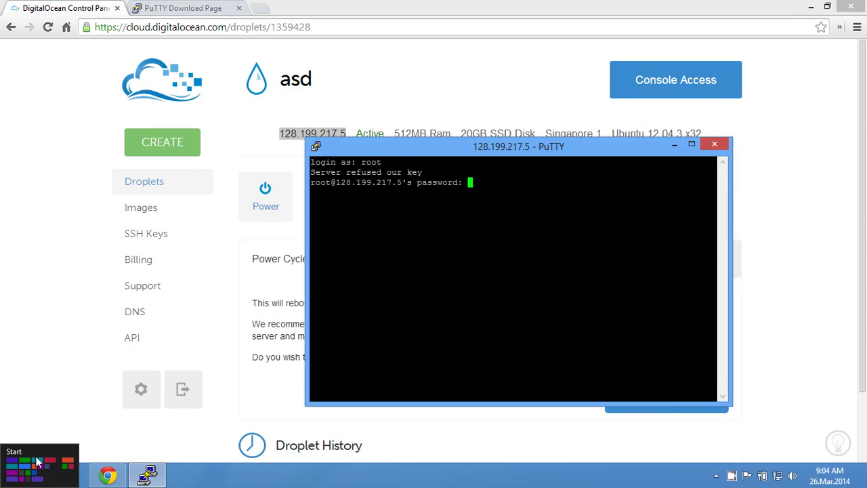
{"action": "left_click", "coordinate": [714, 146]}
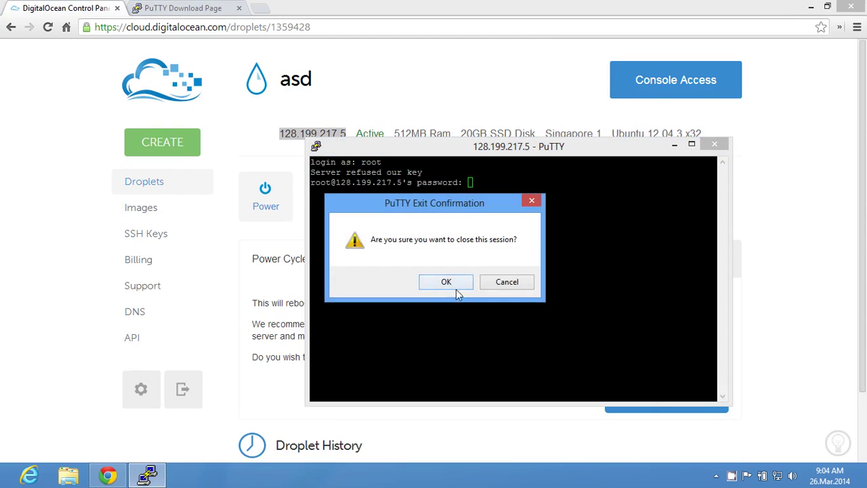
{"action": "left_click", "coordinate": [453, 284]}
Step: Relaunch putty.exe through a Start screen search for putty
{"action": "left_click", "coordinate": [2, 486]}
{"action": "type", "text": "putty"}
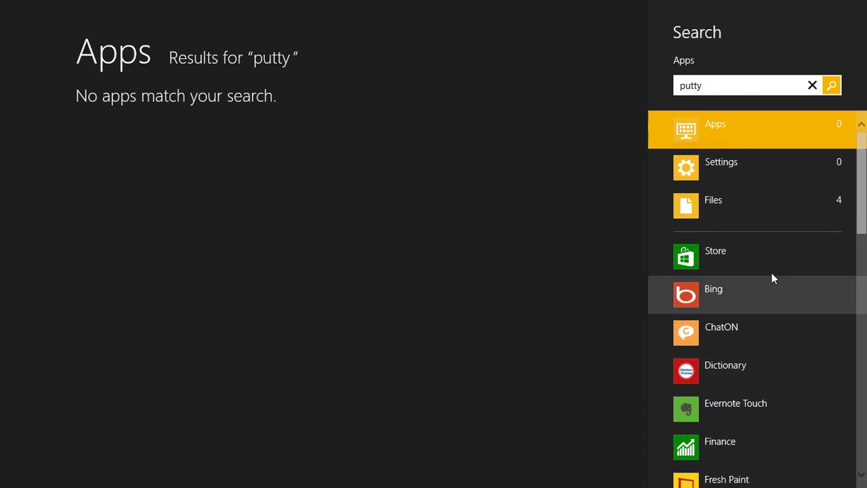
{"action": "left_click", "coordinate": [787, 207]}
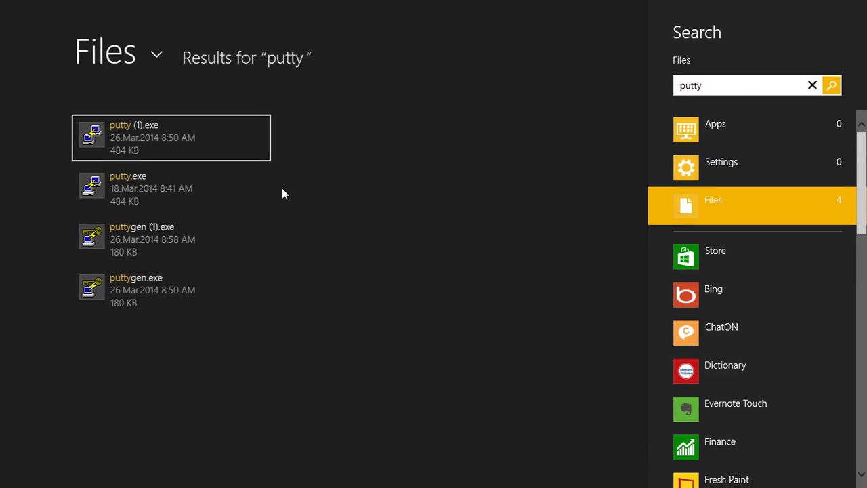
{"action": "left_click", "coordinate": [125, 190]}
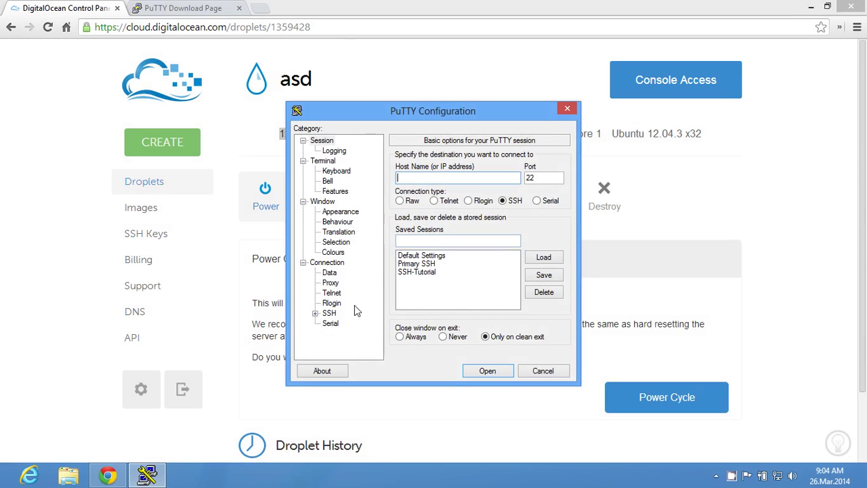
Step: Load SSH-Tutorial, check its private key under SSH > Auth, cancel the picker, return to Start
{"action": "left_click", "coordinate": [424, 272]}
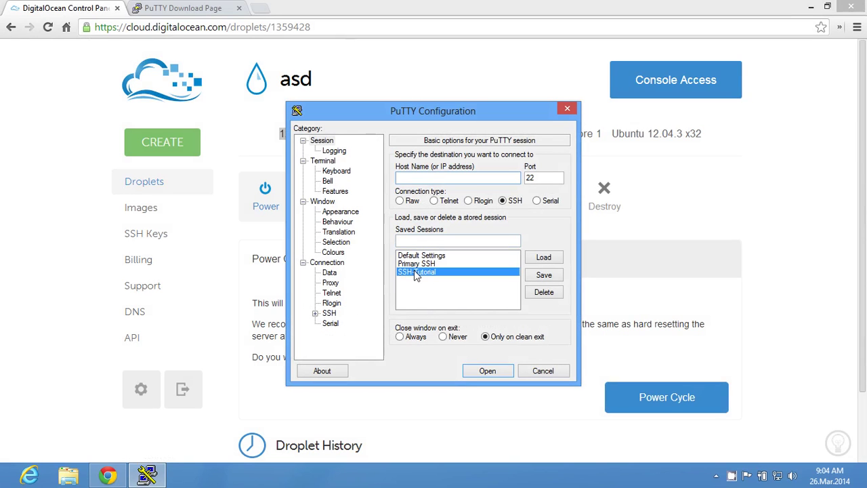
{"action": "left_click", "coordinate": [330, 315]}
{"action": "left_click", "coordinate": [315, 315]}
{"action": "left_click", "coordinate": [338, 316]}
{"action": "left_click", "coordinate": [540, 284]}
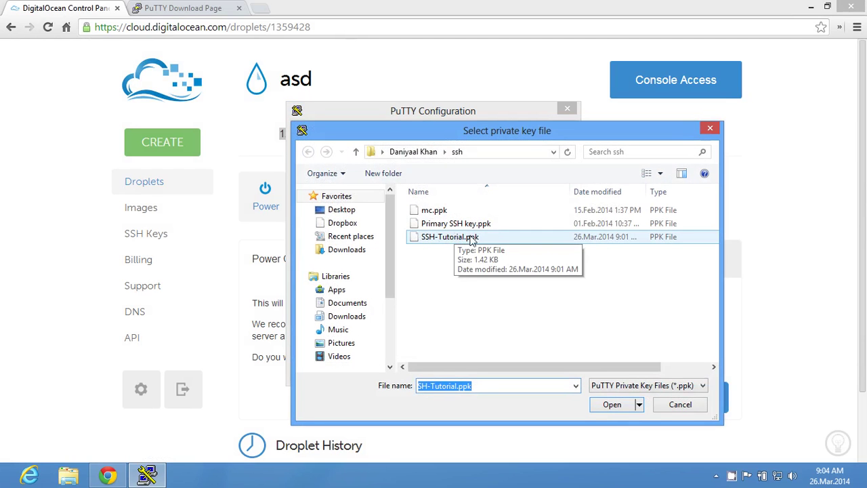
{"action": "left_click", "coordinate": [611, 404]}
{"action": "left_click", "coordinate": [4, 484]}
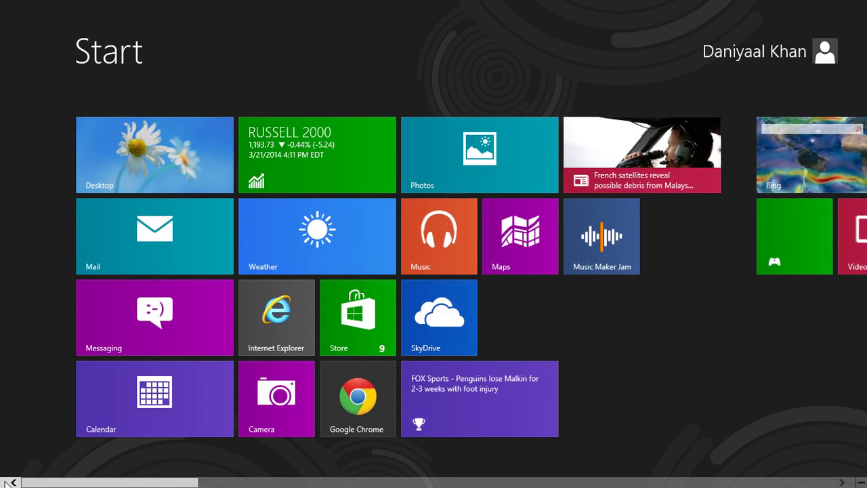
Step: Launch puttygen.exe from search and generate a new key pair
{"action": "type", "text": "putty"}
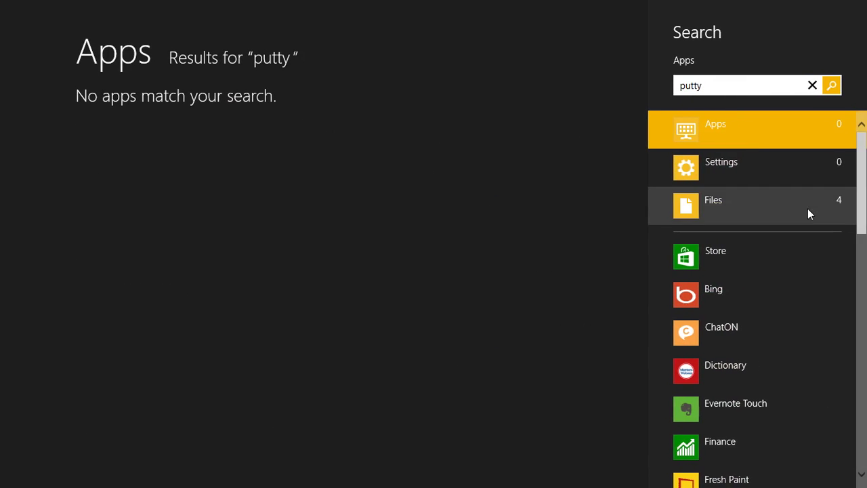
{"action": "left_click", "coordinate": [813, 210]}
{"action": "left_click", "coordinate": [148, 285]}
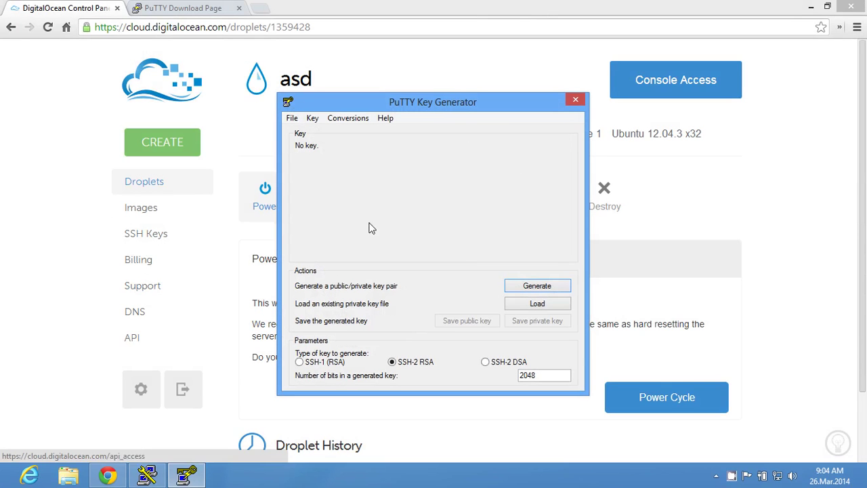
{"action": "left_click", "coordinate": [523, 285]}
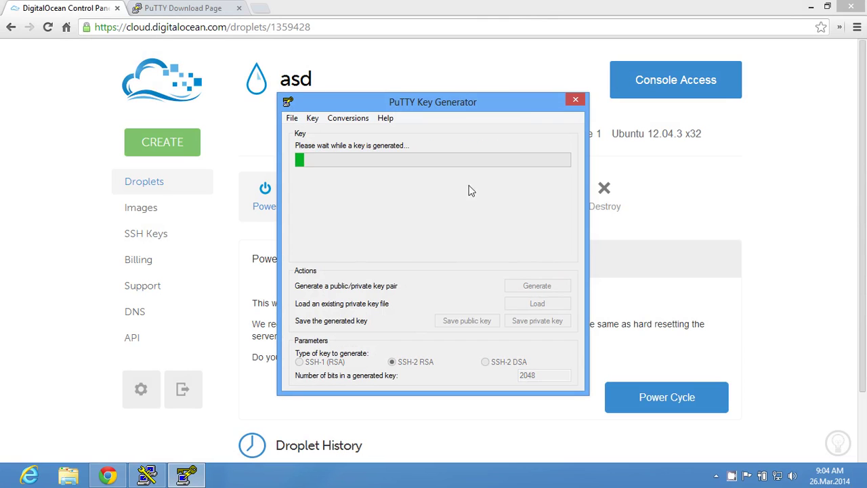
Step: Go via SSH Keys and Droplets back to the asd droplet page in the browser
{"action": "left_click", "coordinate": [155, 231]}
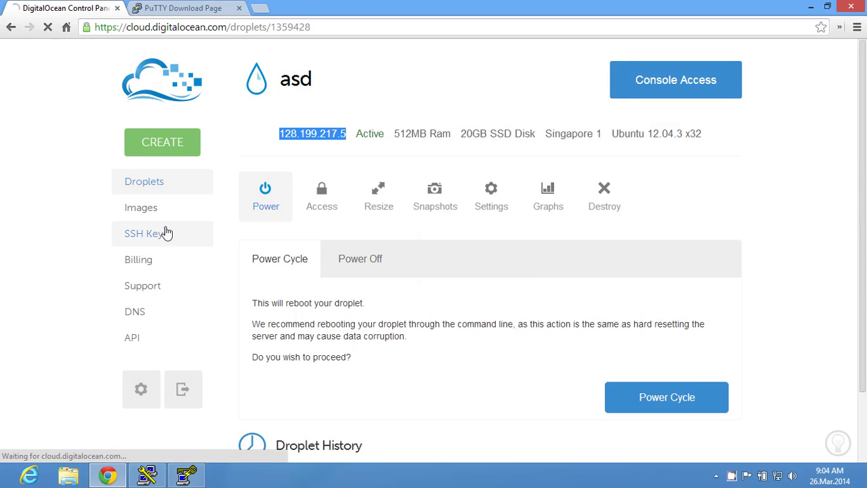
{"action": "left_click", "coordinate": [152, 183]}
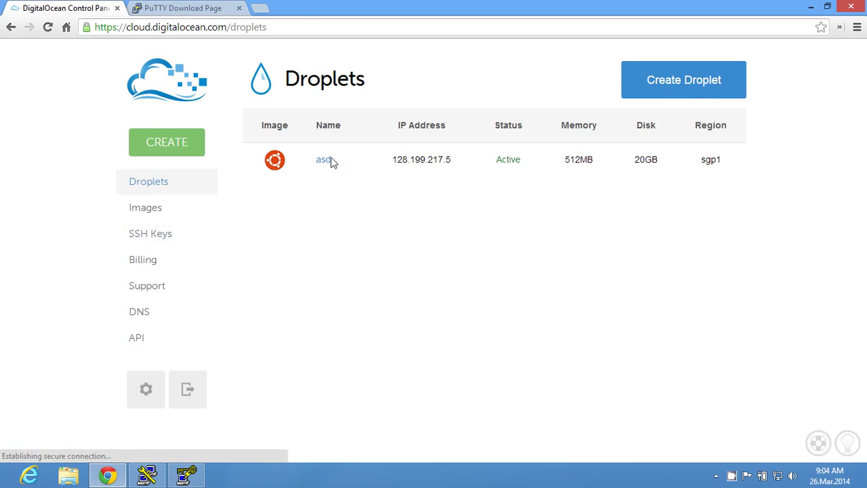
{"action": "left_click", "coordinate": [323, 162]}
{"action": "left_click", "coordinate": [186, 474]}
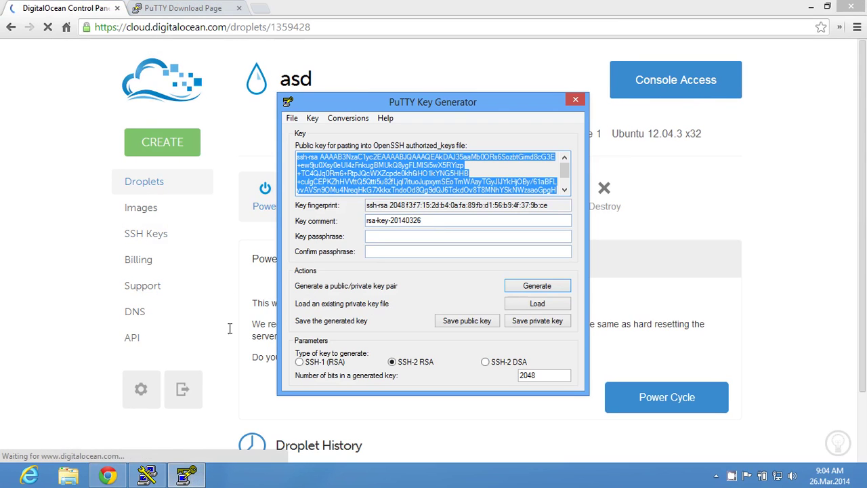
{"action": "left_click", "coordinate": [66, 269]}
{"action": "scroll", "coordinate": [315, 281], "scroll_direction": "down", "scroll_amount": 2}
{"action": "scroll", "coordinate": [325, 215], "scroll_direction": "up", "scroll_amount": 2}
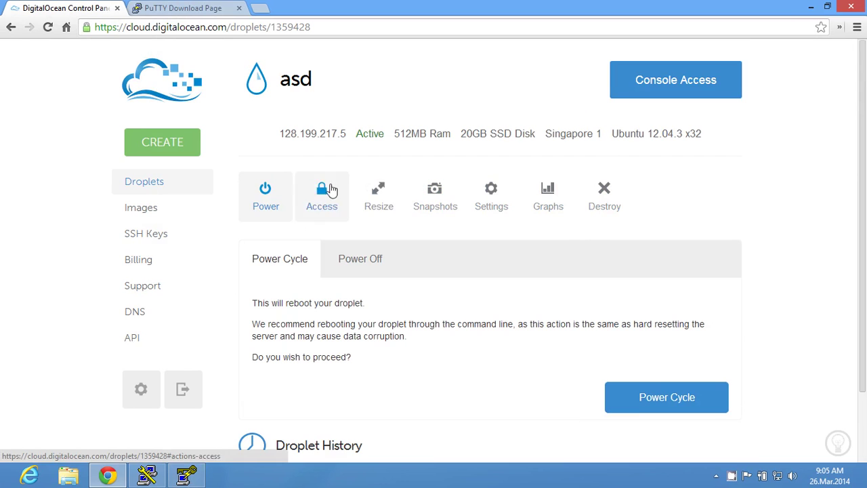
Step: Reset the asd droplet's root password from Access > Reset Root Password
{"action": "left_click", "coordinate": [402, 202]}
{"action": "left_click", "coordinate": [447, 198]}
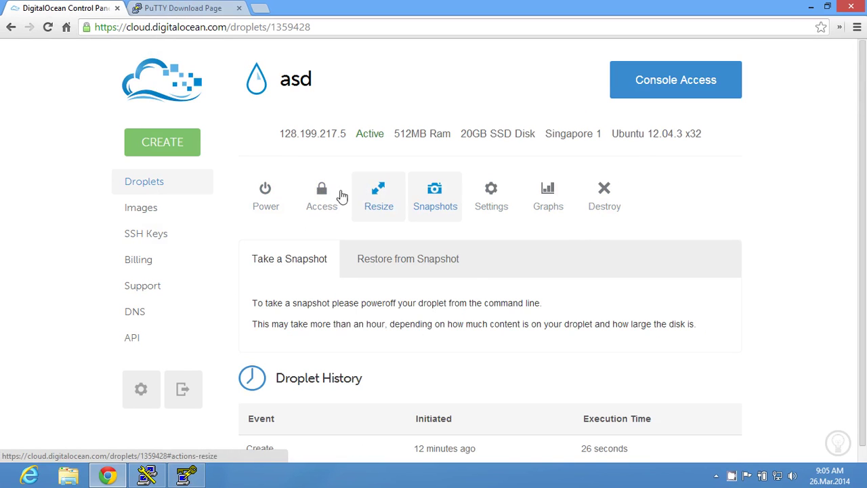
{"action": "left_click", "coordinate": [332, 196]}
{"action": "left_click", "coordinate": [402, 261]}
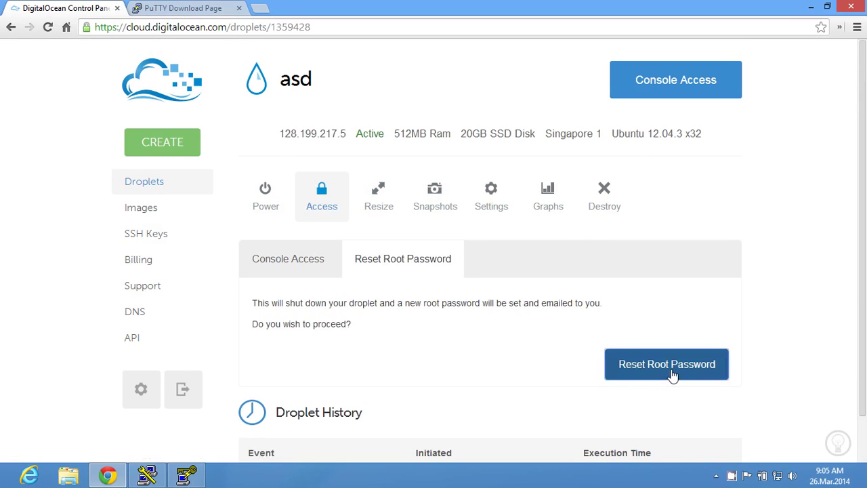
{"action": "left_click", "coordinate": [670, 374]}
Step: Open Gmail in a new tab via the Mail Checker extension and close PuTTYgen
{"action": "left_click", "coordinate": [839, 27]}
{"action": "left_click", "coordinate": [793, 40]}
{"action": "left_click", "coordinate": [184, 475]}
{"action": "left_click", "coordinate": [575, 101]}
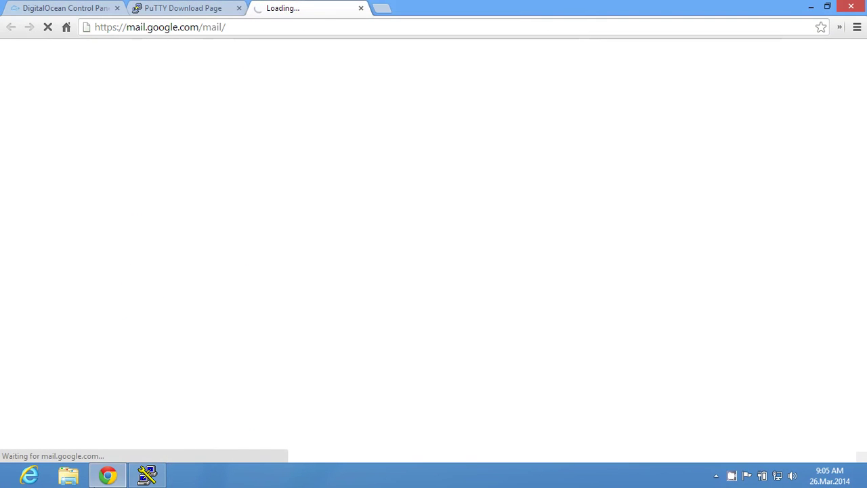
Step: Return PuTTY Configuration to its basic Session options, then switch back to the browser
{"action": "left_click", "coordinate": [147, 475]}
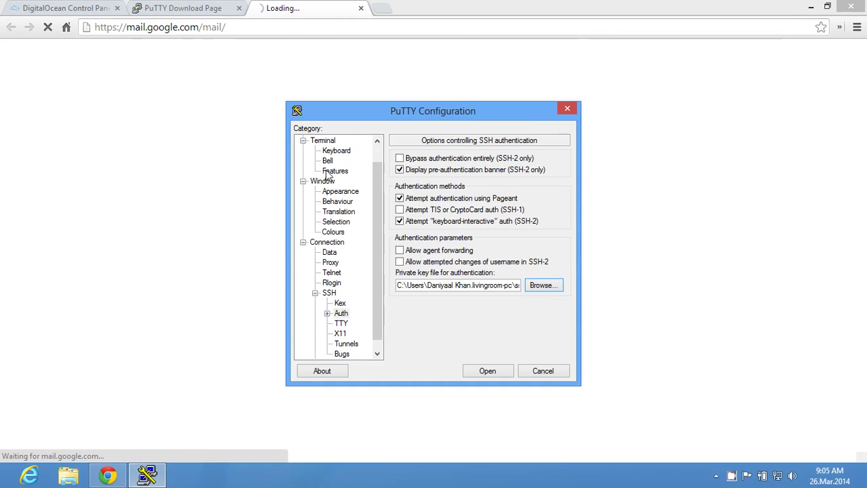
{"action": "left_click_drag", "start_coordinate": [379, 175], "coordinate": [378, 128]}
{"action": "double_click", "coordinate": [317, 141]}
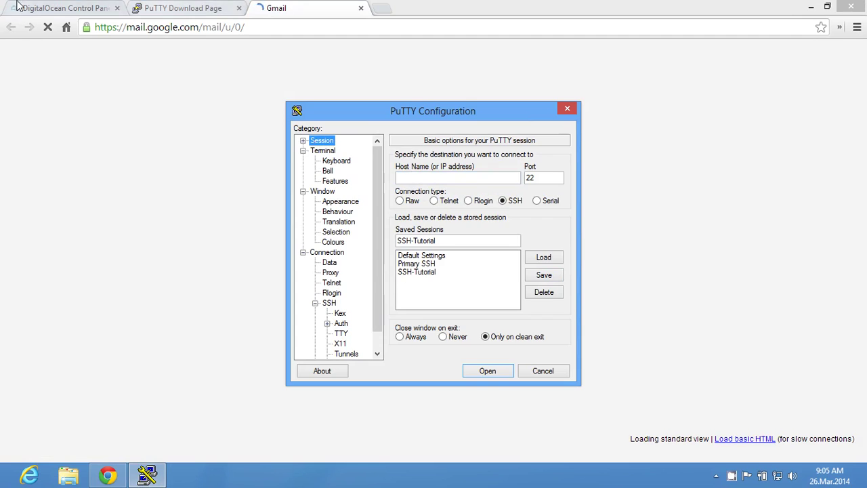
{"action": "left_click", "coordinate": [47, 8]}
Step: Open the droplet's password-reset email from Gmail's Updates category
{"action": "left_click", "coordinate": [291, 7]}
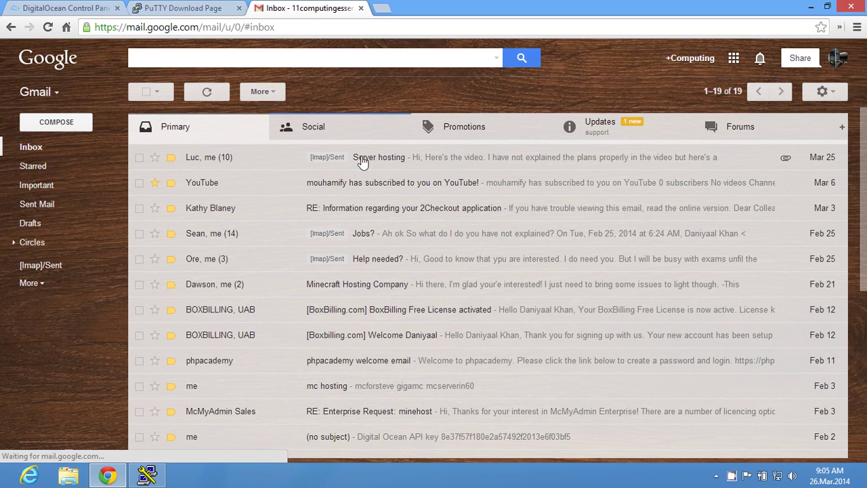
{"action": "left_click", "coordinate": [599, 125]}
{"action": "left_click", "coordinate": [474, 163]}
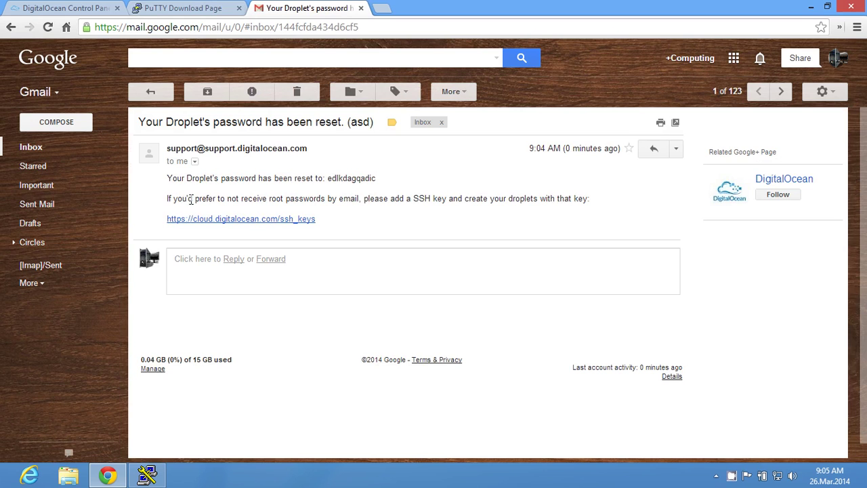
{"action": "left_click_drag", "start_coordinate": [174, 196], "coordinate": [337, 197]}
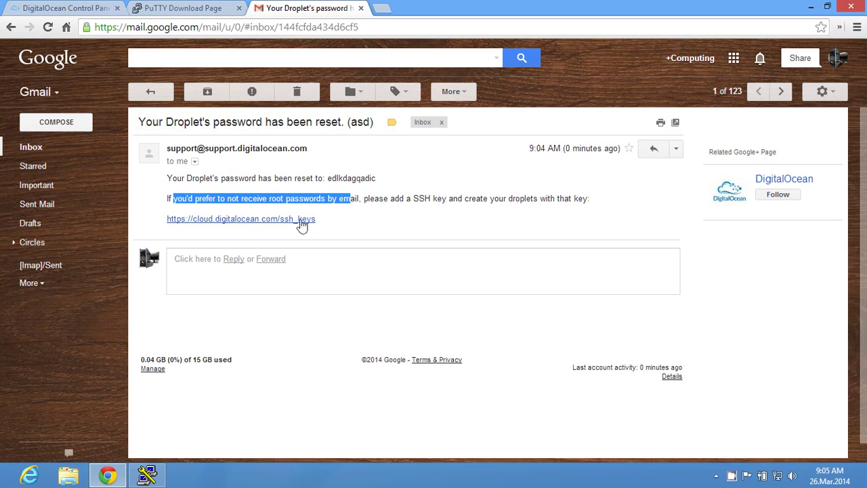
{"action": "left_click", "coordinate": [234, 222]}
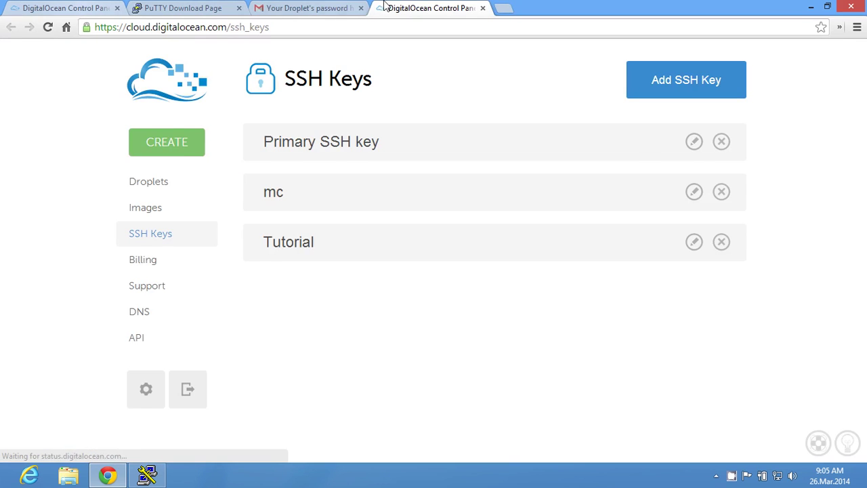
Step: Copy the new root password from the reset email and close the email tab
{"action": "left_click", "coordinate": [311, 9]}
{"action": "left_click", "coordinate": [329, 194]}
{"action": "left_click_drag", "start_coordinate": [327, 178], "coordinate": [363, 178]}
{"action": "right_click", "coordinate": [377, 178]}
{"action": "left_click", "coordinate": [388, 188]}
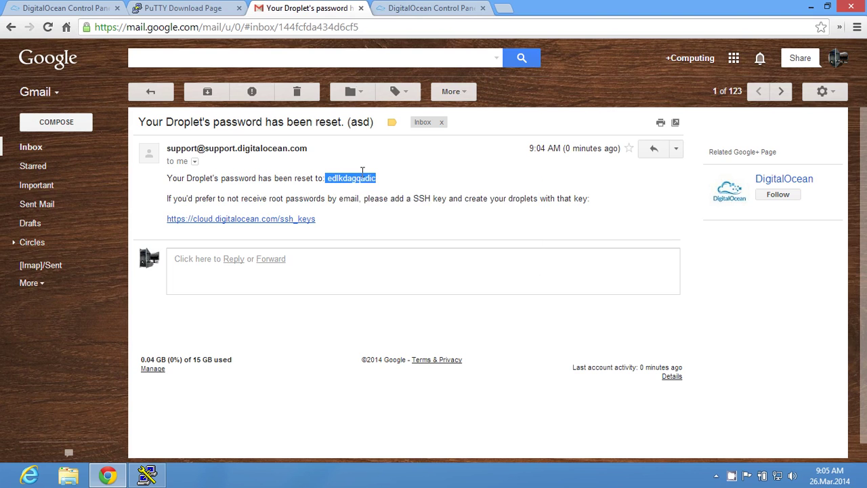
{"action": "left_click", "coordinate": [361, 8]}
{"action": "left_click", "coordinate": [166, 8]}
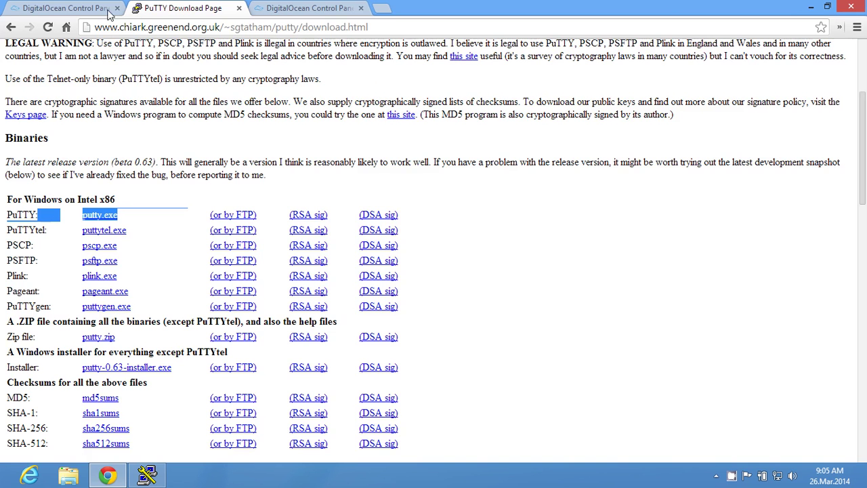
Step: Note down the new root password in the browser
{"action": "left_click", "coordinate": [89, 8]}
{"action": "left_click", "coordinate": [147, 475]}
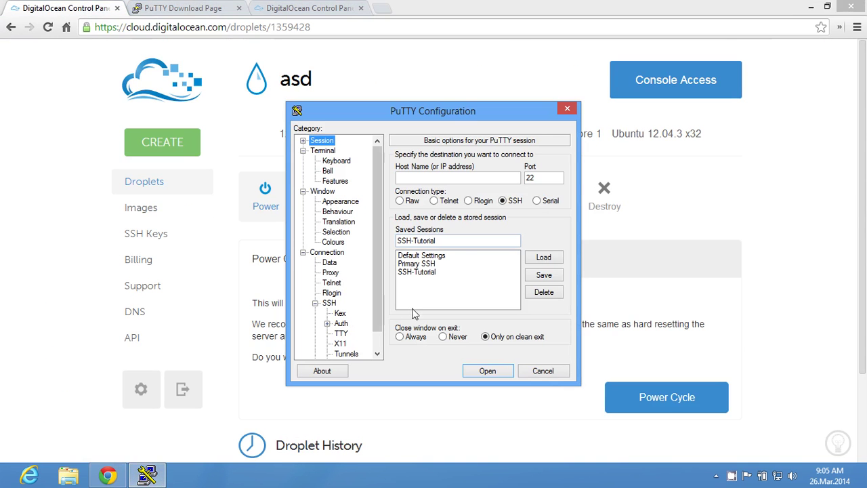
{"action": "left_click", "coordinate": [377, 25]}
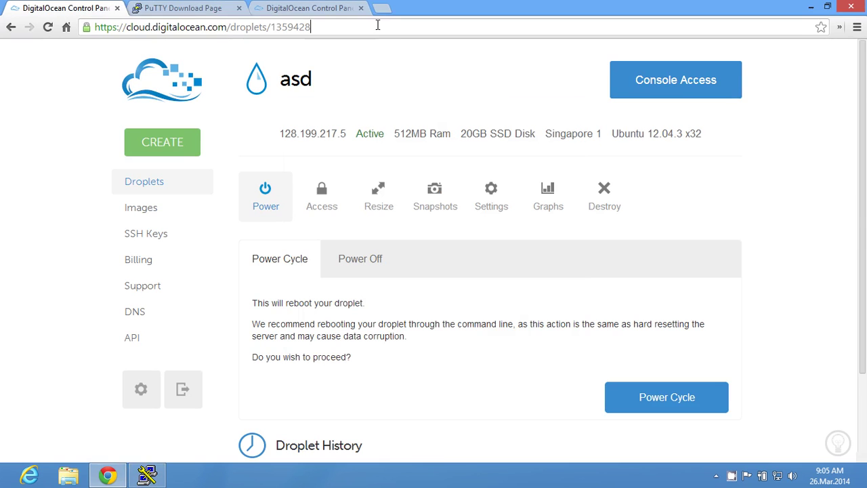
Step: Copy IP 128.199.217.5 into PuTTY's Host Name field and open the connection
{"action": "left_click_drag", "start_coordinate": [345, 136], "coordinate": [293, 130]}
{"action": "right_click", "coordinate": [294, 131]}
{"action": "left_click", "coordinate": [314, 140]}
{"action": "left_click", "coordinate": [148, 476]}
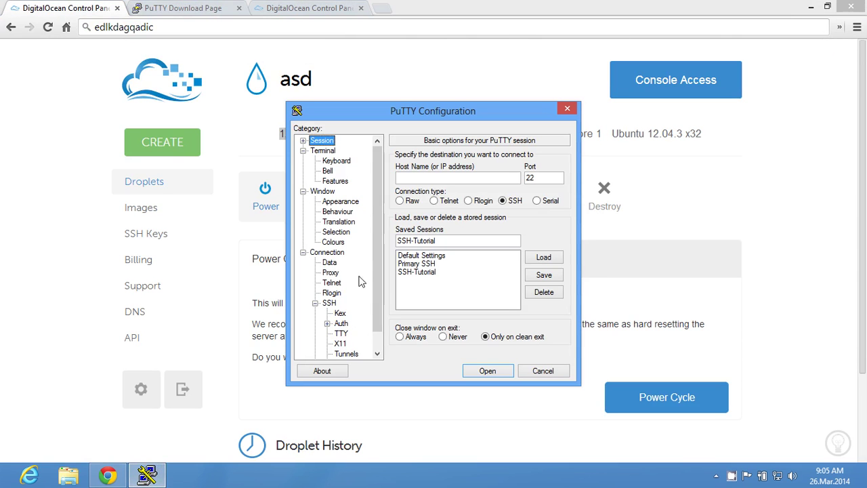
{"action": "left_click", "coordinate": [421, 176]}
{"action": "key", "text": "ctrl+v"}
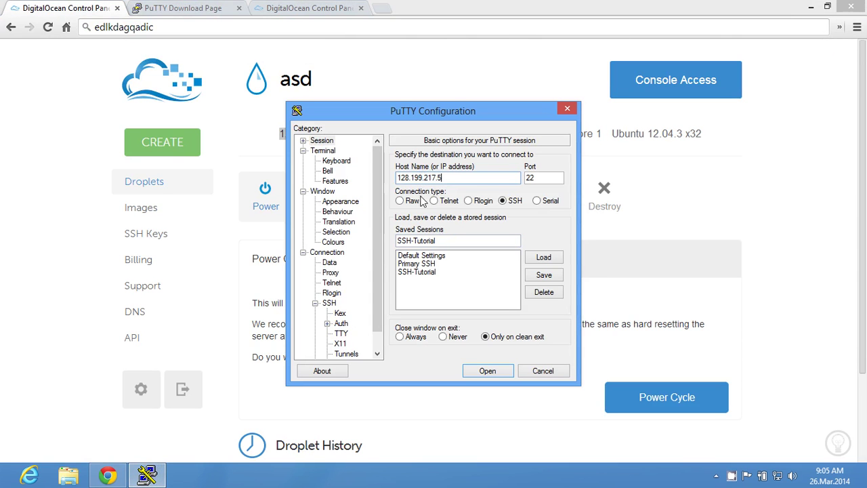
{"action": "left_click", "coordinate": [483, 374]}
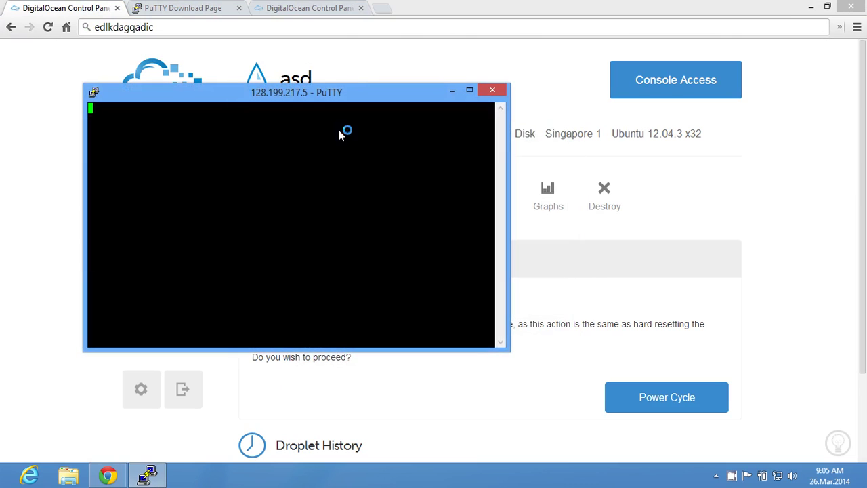
Step: Move the PuTTY window aside and enter root as the login name
{"action": "left_click_drag", "start_coordinate": [344, 108], "coordinate": [559, 177]}
{"action": "type", "text": "root"}
{"action": "key", "text": "Return"}
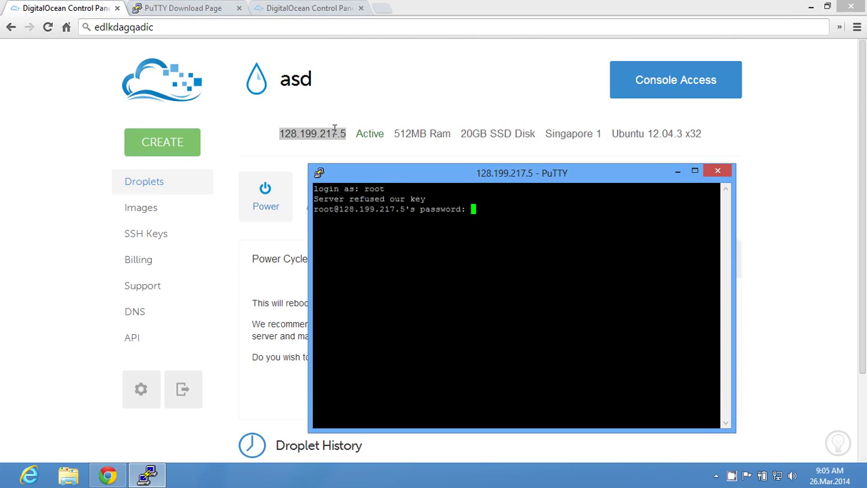
Step: Paste the emailed root password to log in, then clear the terminal
{"action": "left_click_drag", "start_coordinate": [177, 28], "coordinate": [99, 28]}
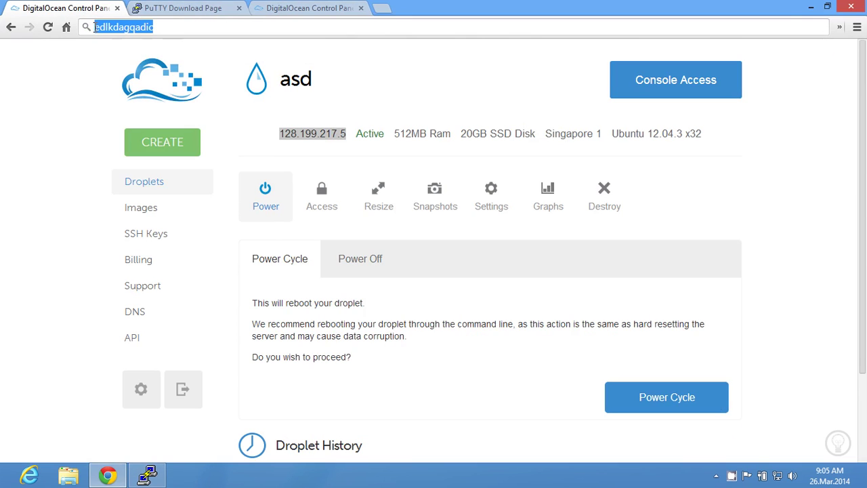
{"action": "left_click", "coordinate": [148, 475]}
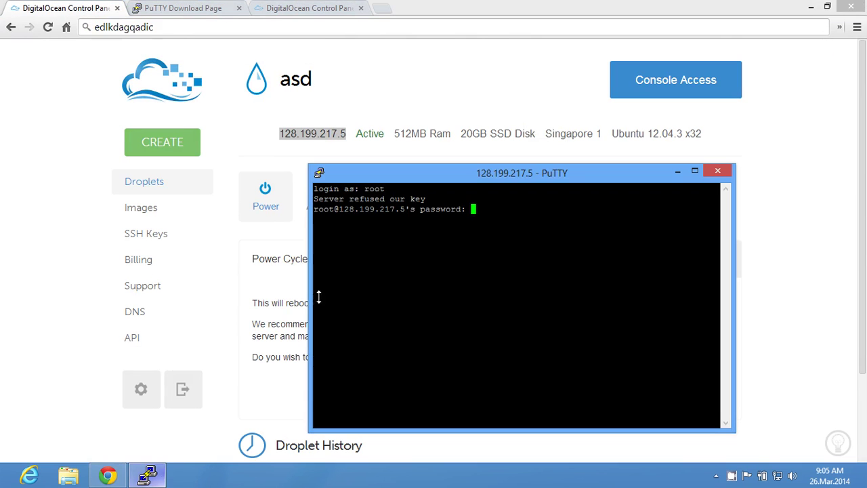
{"action": "right_click", "coordinate": [475, 253]}
{"action": "key", "text": "Return"}
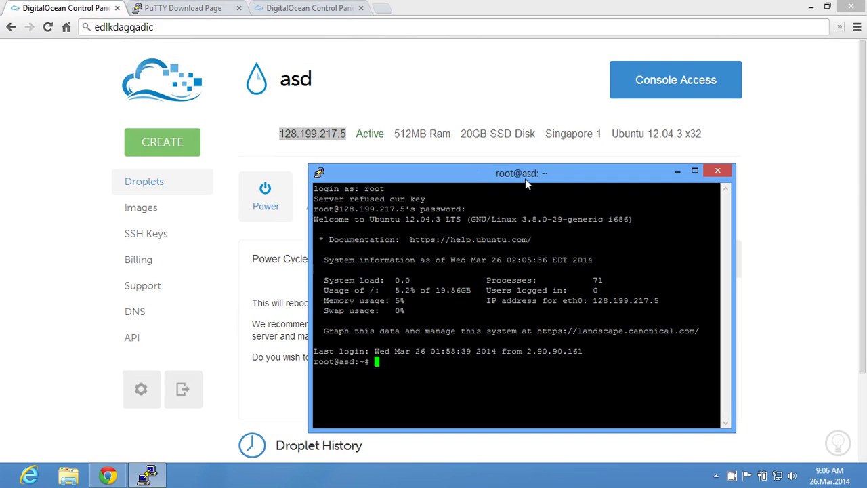
{"action": "type", "text": "r"}
{"action": "key", "text": "Return"}
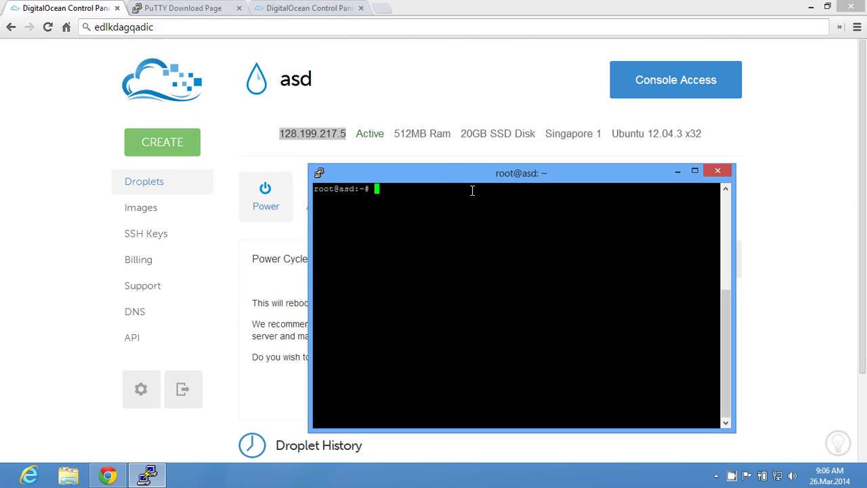
Step: Switch between the droplet page and the root terminal, moving the terminal left
{"action": "left_click", "coordinate": [195, 216]}
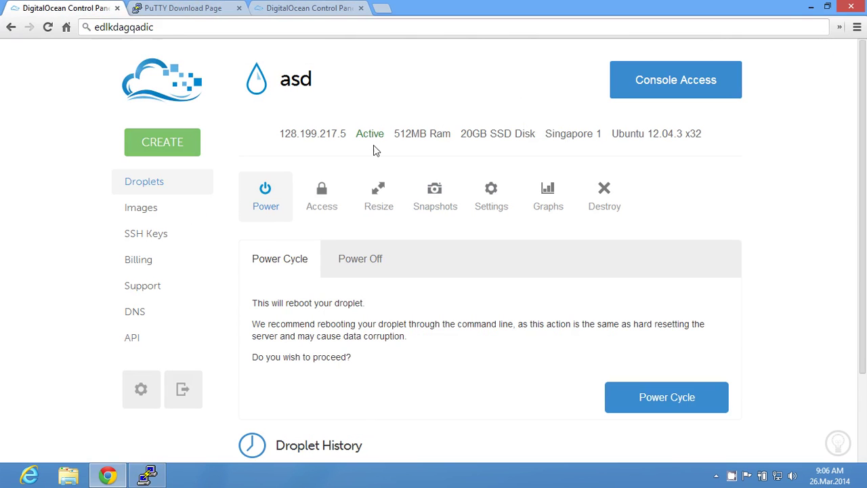
{"action": "left_click", "coordinate": [147, 475]}
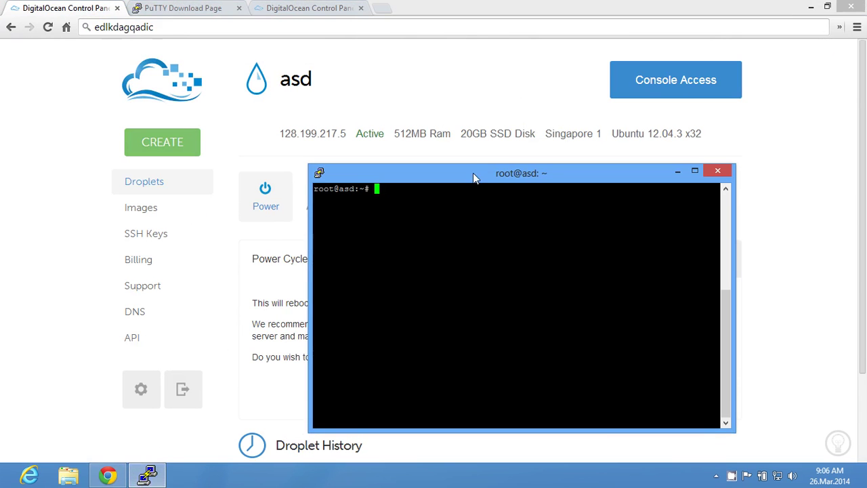
{"action": "left_click_drag", "start_coordinate": [473, 173], "coordinate": [382, 175]}
{"action": "left_click", "coordinate": [324, 78]}
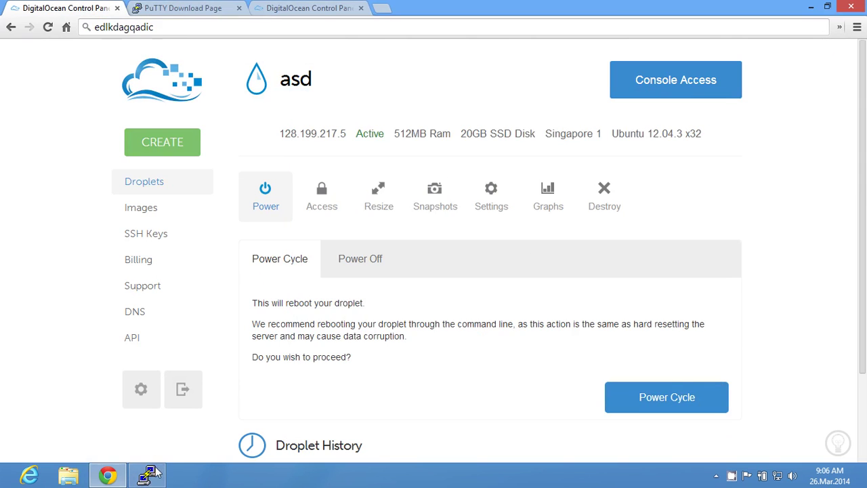
{"action": "left_click", "coordinate": [147, 475]}
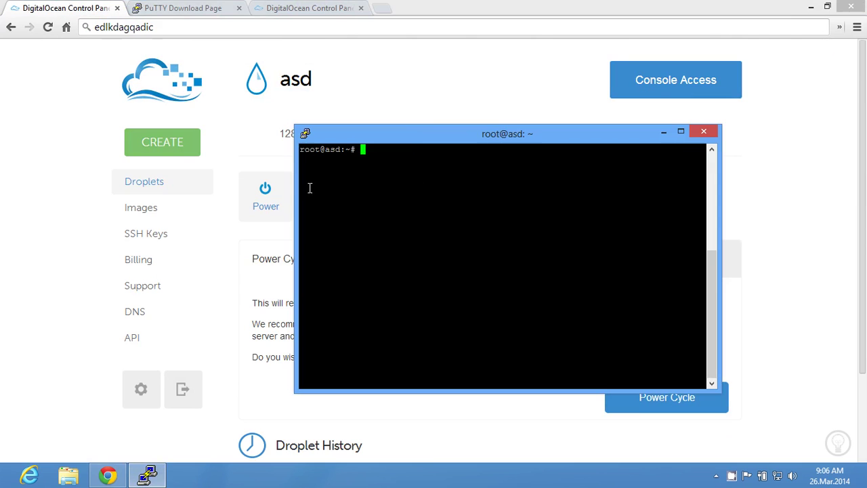
Step: Review the droplet's Password Reset history, then open the DigitalOcean logo's link options
{"action": "left_click", "coordinate": [201, 194]}
{"action": "scroll", "coordinate": [131, 387], "scroll_direction": "down", "scroll_amount": 2}
{"action": "scroll", "coordinate": [498, 216], "scroll_direction": "up", "scroll_amount": 2}
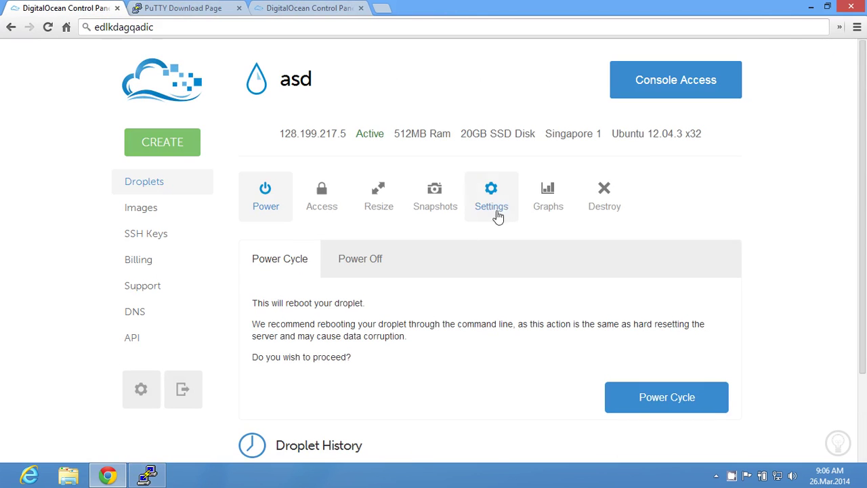
{"action": "scroll", "coordinate": [810, 159], "scroll_direction": "down", "scroll_amount": 2}
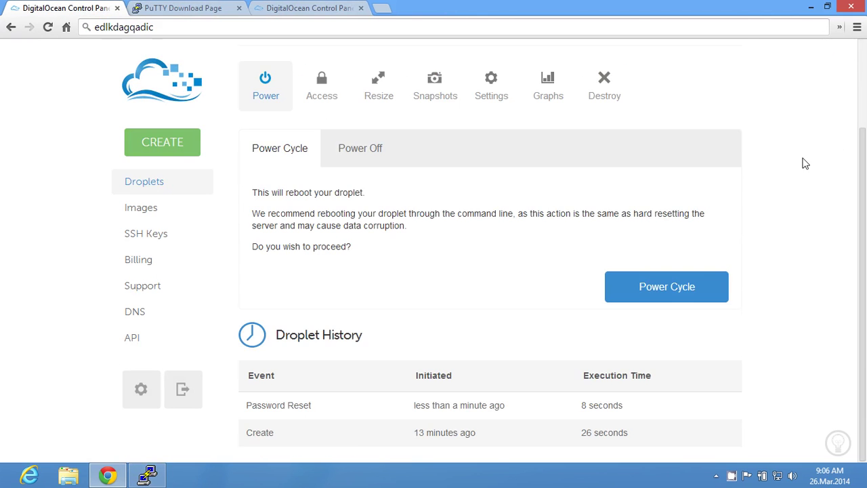
{"action": "scroll", "coordinate": [786, 169], "scroll_direction": "up", "scroll_amount": 2}
{"action": "right_click", "coordinate": [156, 87]}
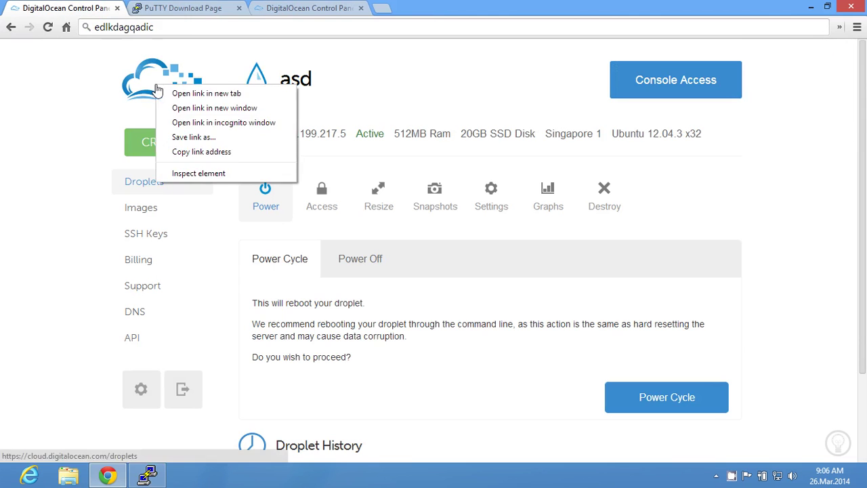
{"action": "left_click", "coordinate": [180, 93]}
{"action": "left_click", "coordinate": [170, 7]}
{"action": "left_click", "coordinate": [161, 27]}
{"action": "type", "text": "digitalocean.com"}
{"action": "key", "text": "Return"}
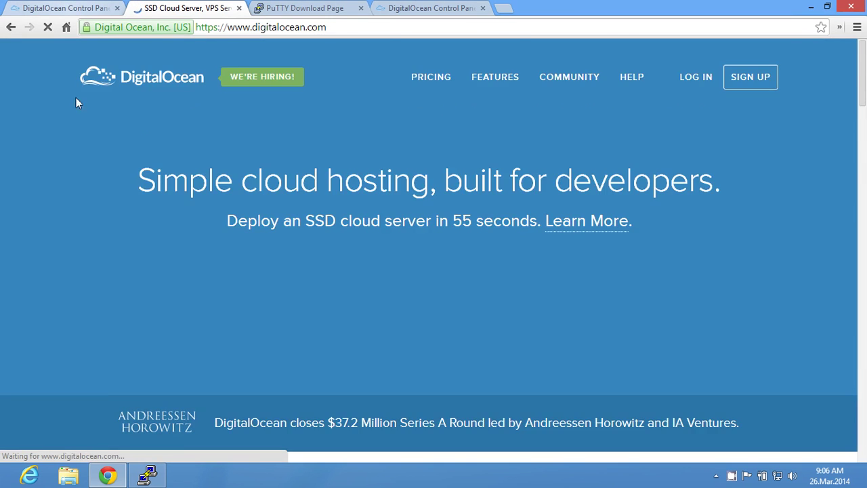
{"action": "scroll", "coordinate": [115, 289], "scroll_direction": "down", "scroll_amount": 5}
{"action": "scroll", "coordinate": [115, 289], "scroll_direction": "down", "scroll_amount": 10}
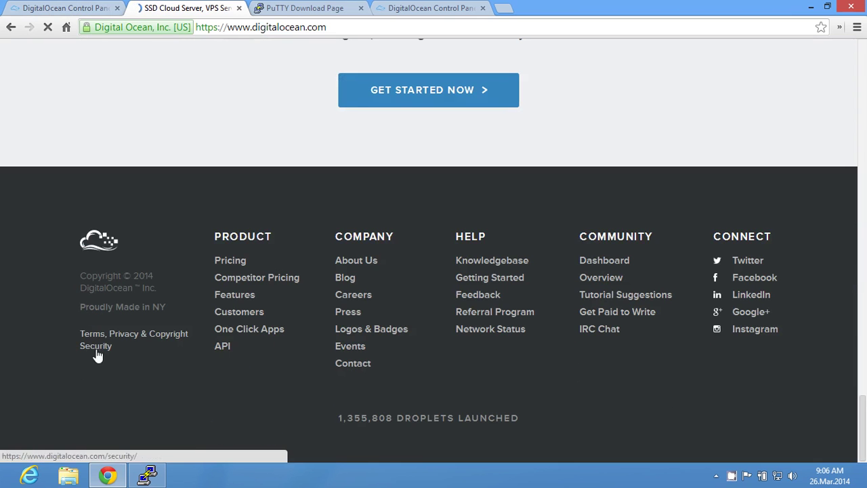
{"action": "left_click", "coordinate": [97, 344]}
{"action": "scroll", "coordinate": [474, 177], "scroll_direction": "down", "scroll_amount": 5}
{"action": "scroll", "coordinate": [494, 190], "scroll_direction": "up", "scroll_amount": 4}
{"action": "left_click_drag", "start_coordinate": [481, 156], "coordinate": [687, 296]}
{"action": "left_click", "coordinate": [689, 299]}
{"action": "scroll", "coordinate": [542, 326], "scroll_direction": "down", "scroll_amount": 4}
{"action": "scroll", "coordinate": [542, 341], "scroll_direction": "down", "scroll_amount": 20}
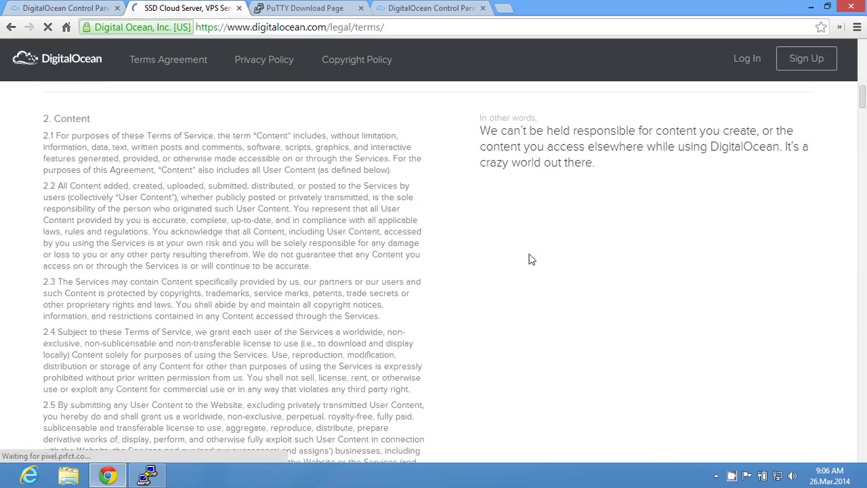
{"action": "scroll", "coordinate": [647, 311], "scroll_direction": "down", "scroll_amount": 6}
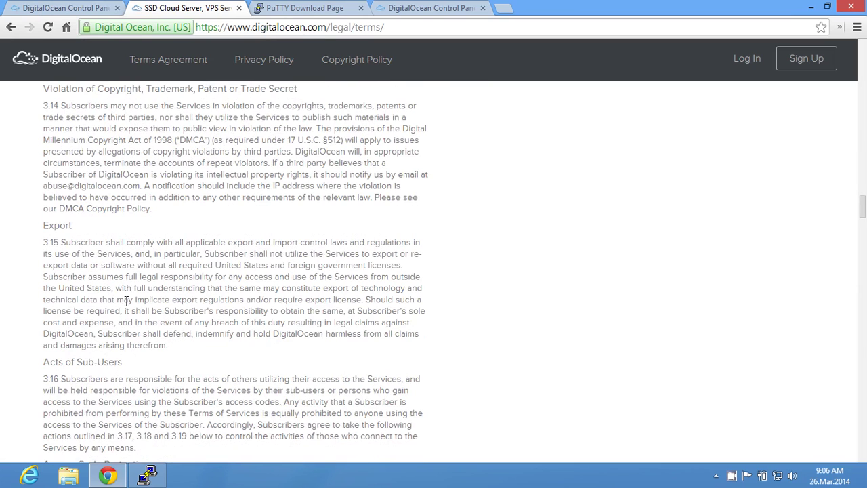
{"action": "left_click", "coordinate": [66, 8]}
{"action": "left_click", "coordinate": [239, 7]}
Step: Return to the root@asd PuTTY terminal on the droplet at 128.199.217.5
{"action": "key", "text": "alt+Tab"}
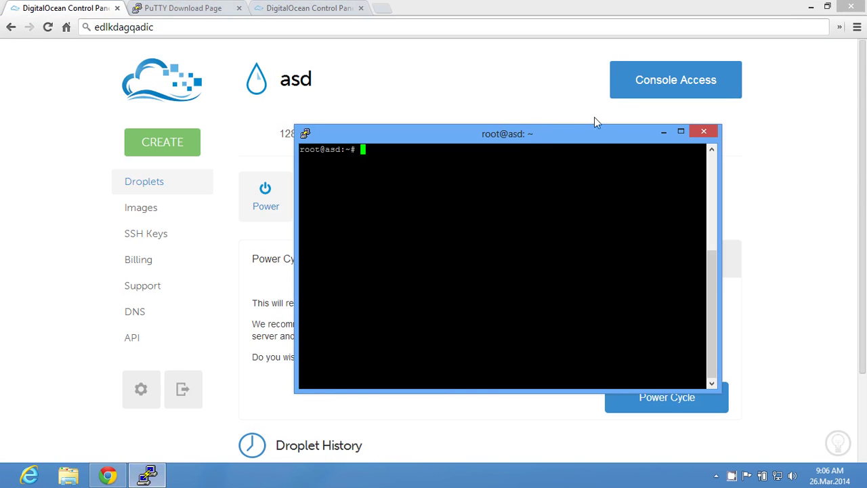
{"action": "right_click", "coordinate": [736, 478]}
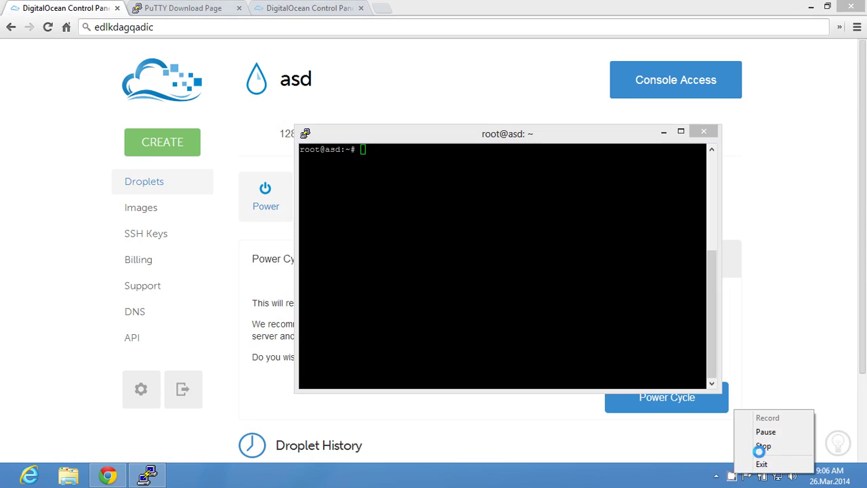